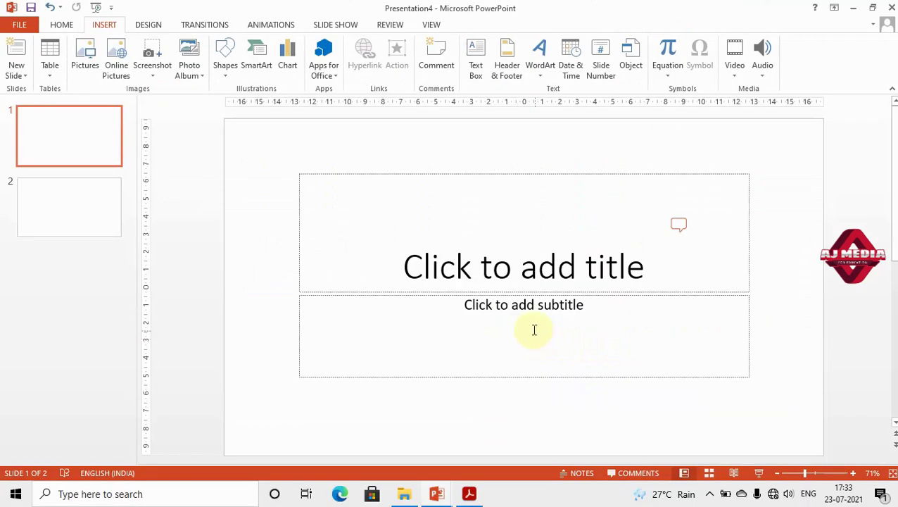
Apply the Blank layout to slide 2 and bring up the Insert Shapes gallery
left_click(117, 226)
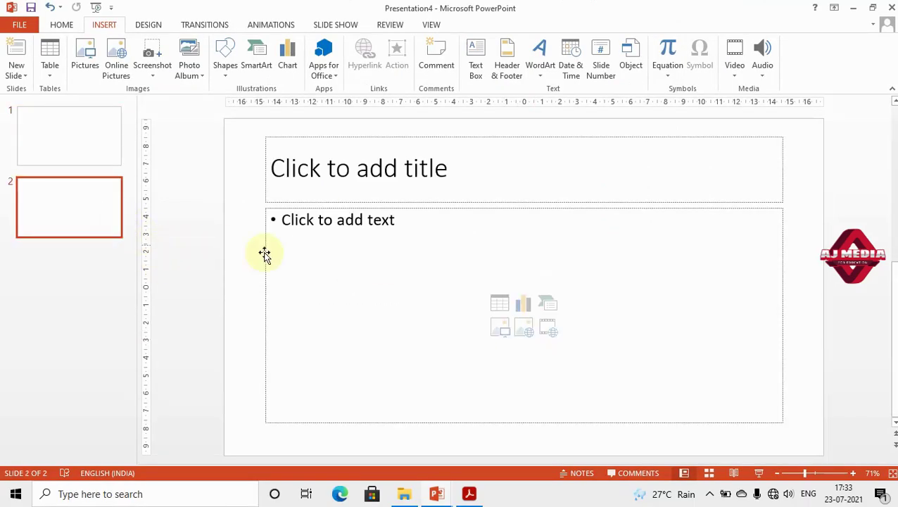
left_click(61, 24)
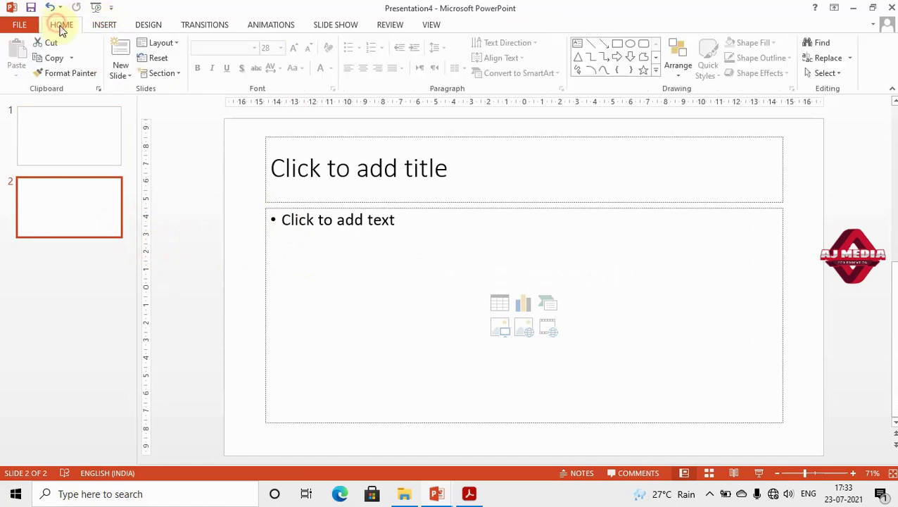
left_click(175, 45)
left_click(189, 227)
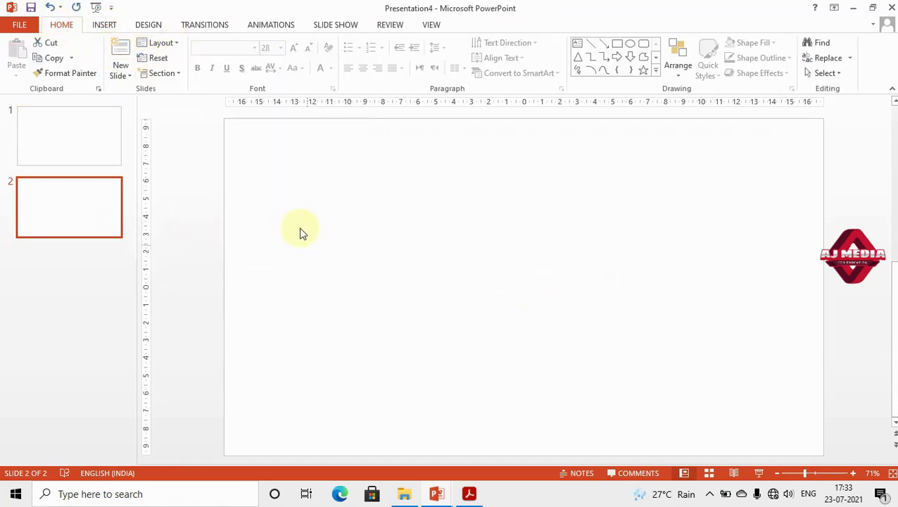
left_click(385, 188)
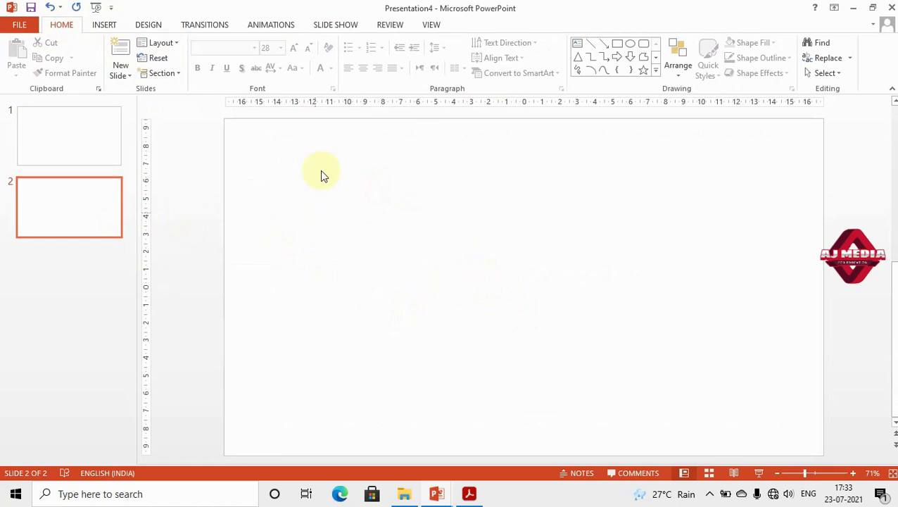
left_click(115, 24)
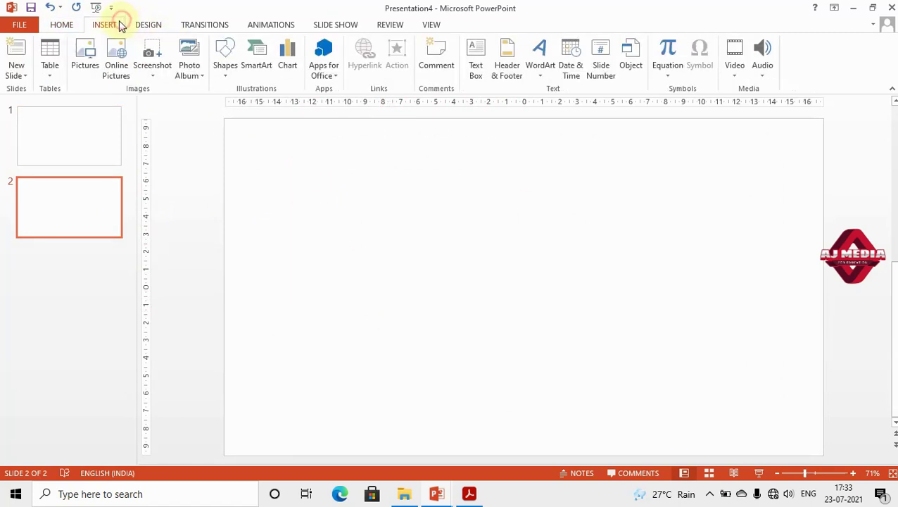
left_click(225, 70)
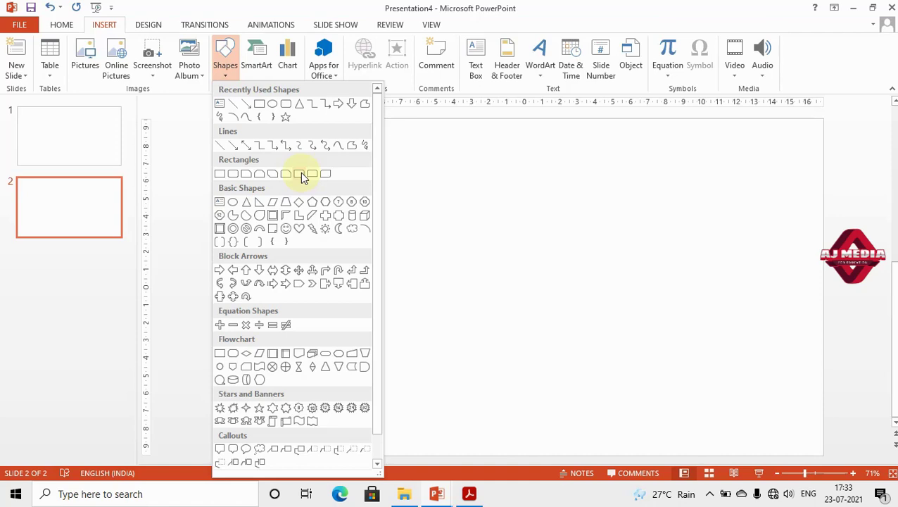
Draw a wide rounded rectangle bar near the slide top with reduced corner rounding
left_click(302, 176)
mouse_move(285, 169)
left_mouse_down()
mouse_move(518, 287)
mouse_move(751, 248)
left_mouse_up()
left_click_drag(302, 171, 395, 173)
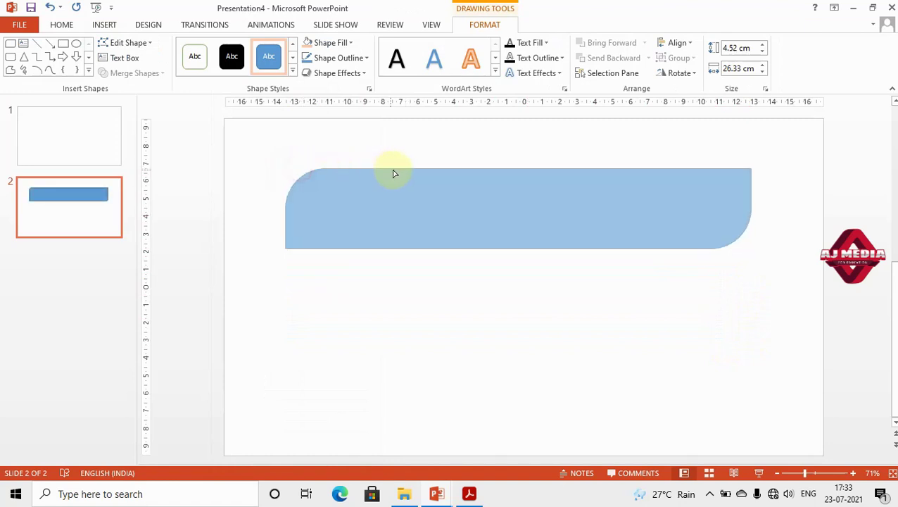
left_click_drag(313, 166, 311, 169)
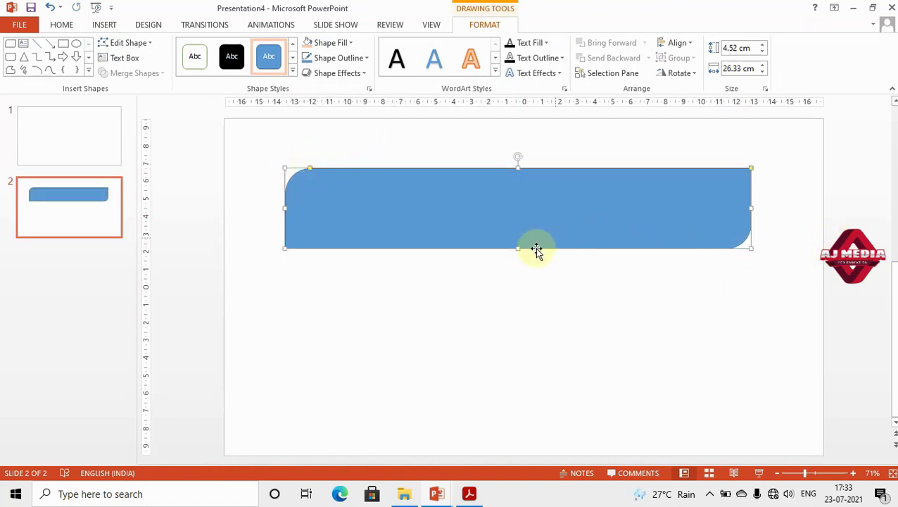
left_click_drag(500, 202, 498, 194)
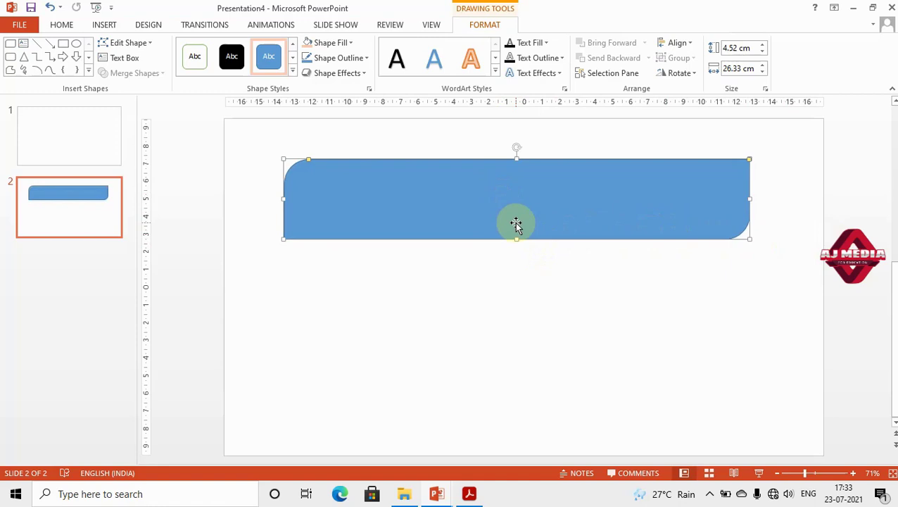
Draw a down arrow centred under the bar and set it to No Outline
left_click(78, 58)
mouse_move(443, 191)
left_mouse_down()
mouse_move(572, 365)
mouse_move(574, 398)
left_mouse_up()
left_click_drag(540, 331, 537, 317)
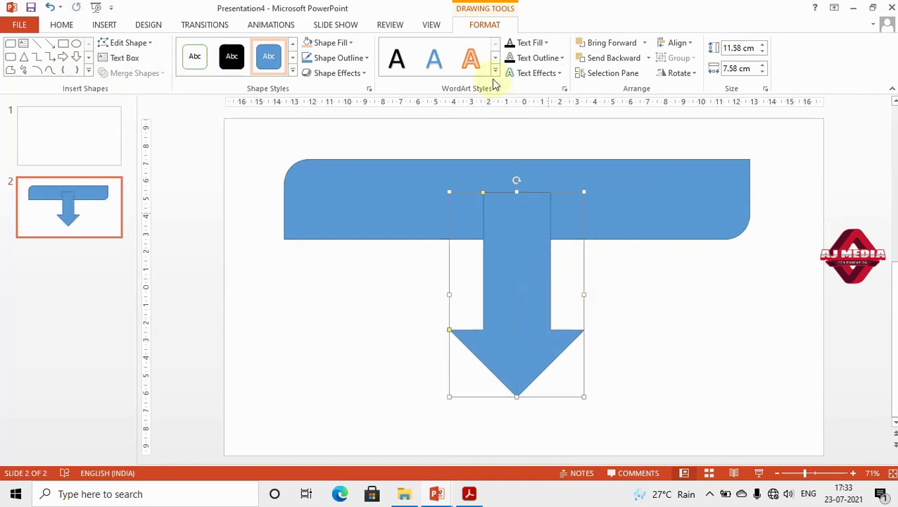
left_click(367, 59)
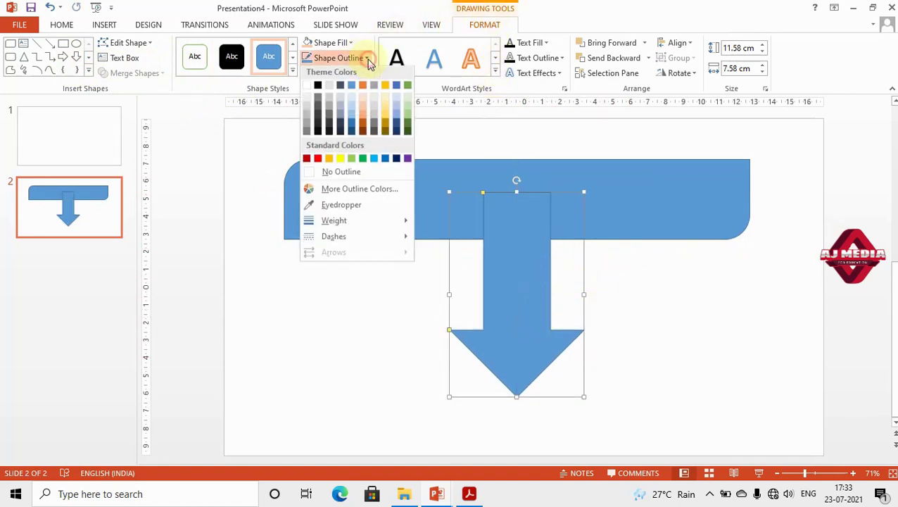
left_click(364, 178)
left_click(722, 282)
Fill the rounded bar with a dark colour, then add a new blank slide 3
left_click(654, 231)
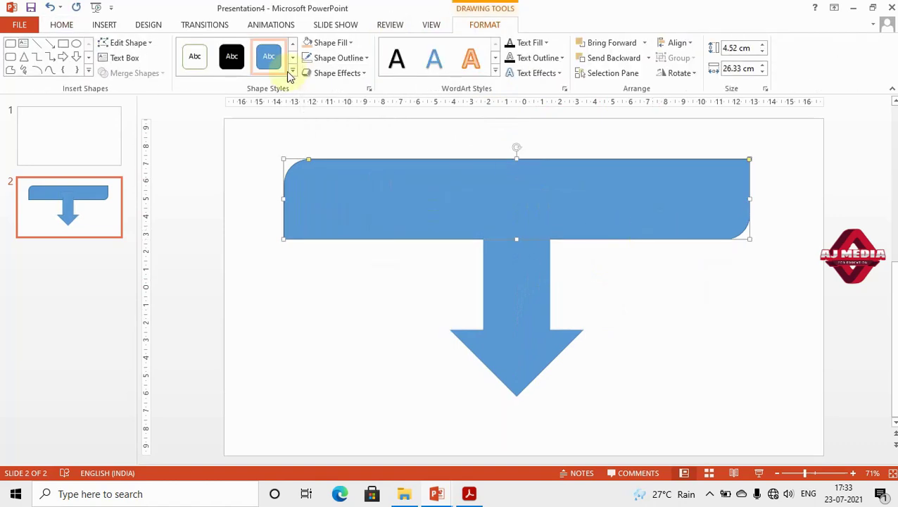
left_click(350, 43)
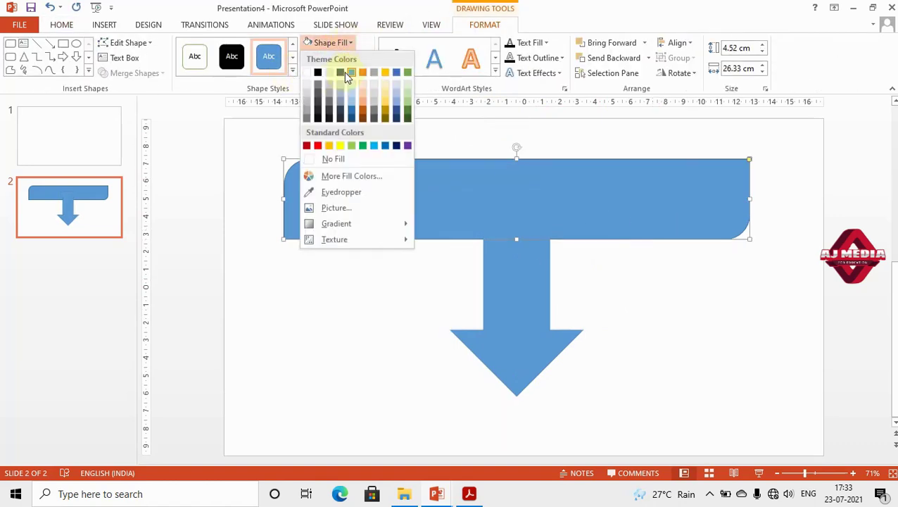
left_click(341, 118)
left_click(455, 275)
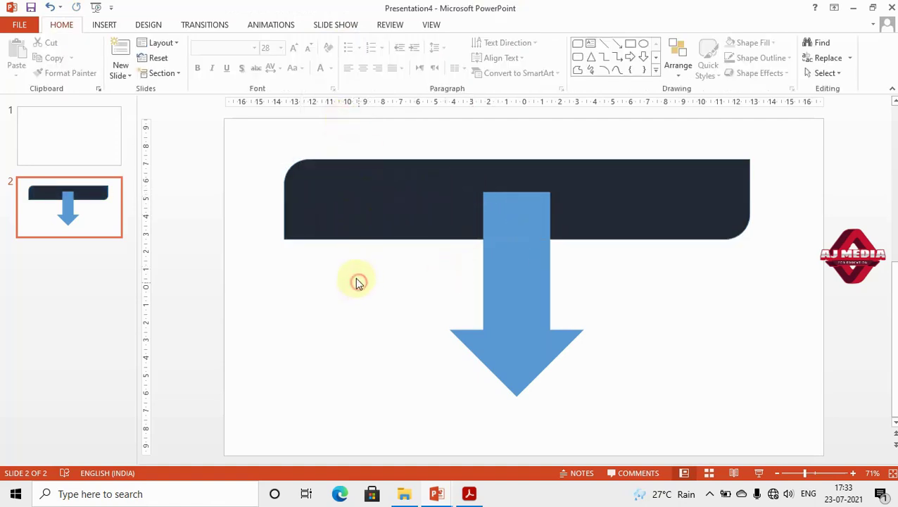
key("ctrl+m")
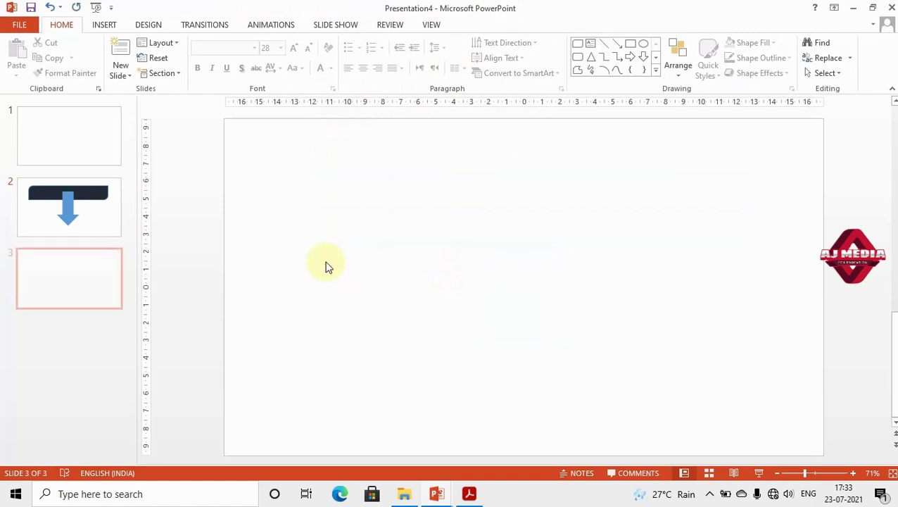
Insert a Vertical Box List SmartArt graphic on slide 3
left_click(109, 28)
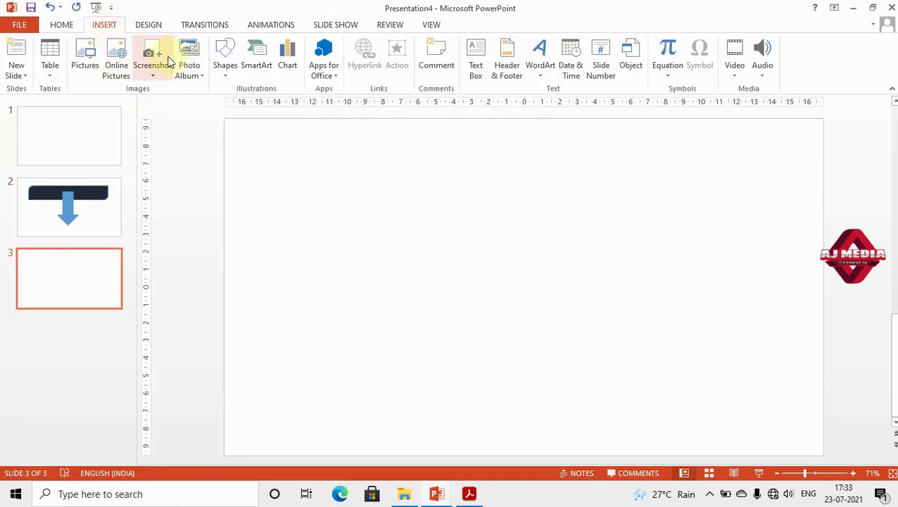
left_click(226, 76)
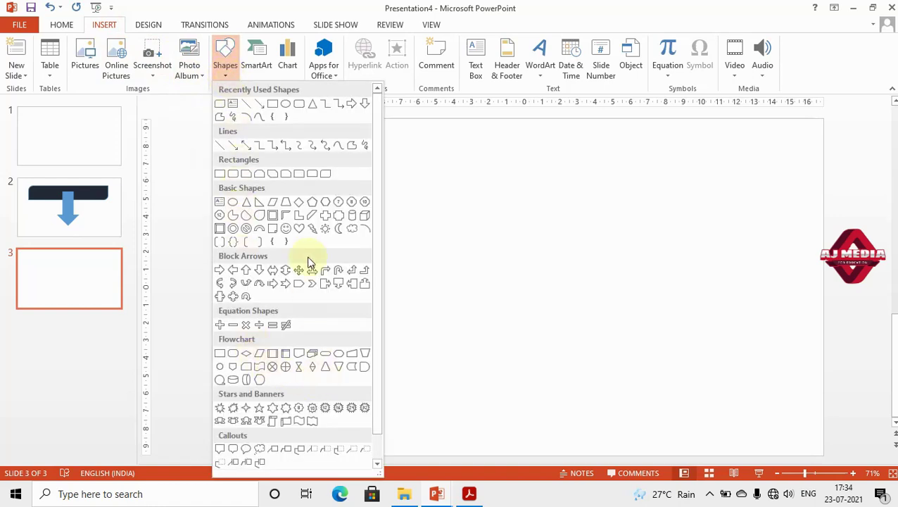
left_click(451, 190)
left_click(258, 59)
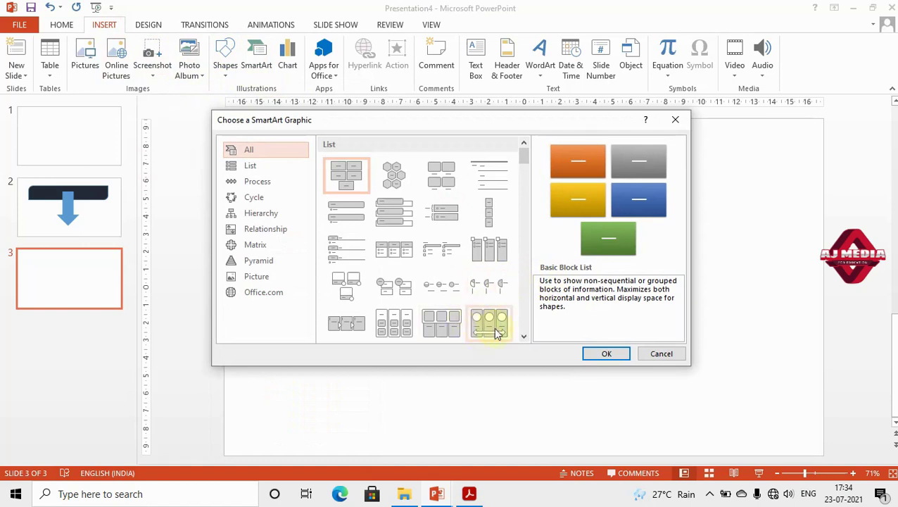
left_click(395, 204)
left_click(606, 354)
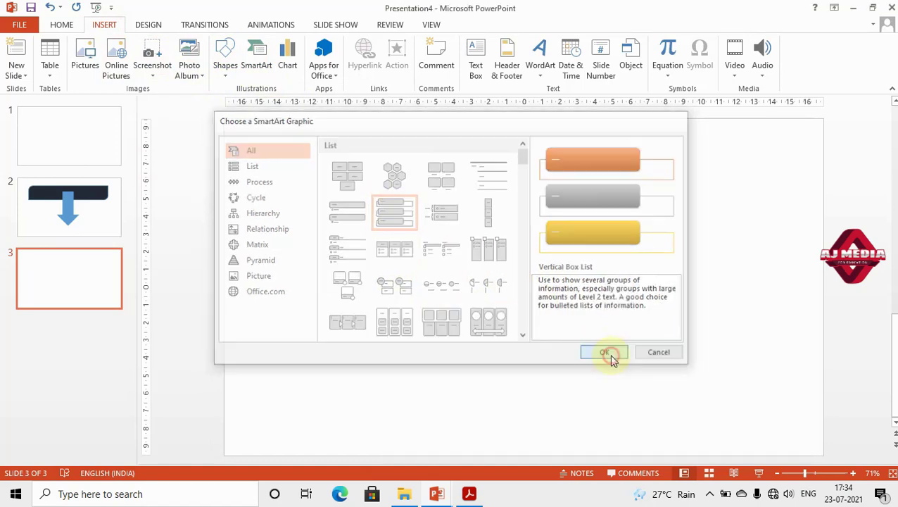
left_click(380, 180)
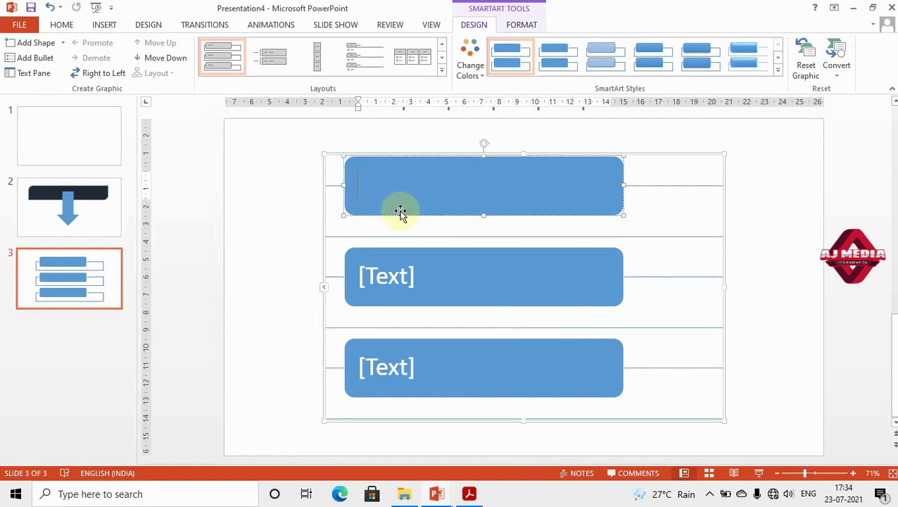
Switch the SmartArt to the Tab List layout with the last gradient style, then add blank slide 4
left_click(414, 57)
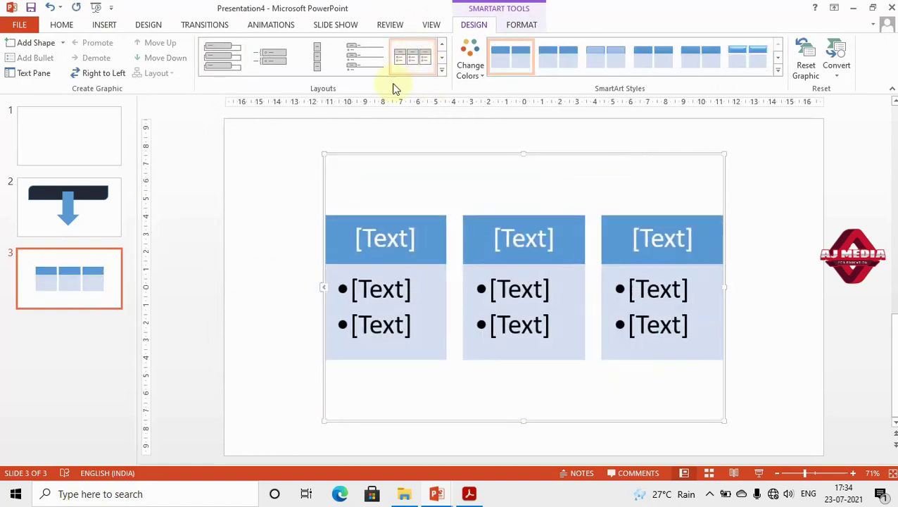
left_click(365, 54)
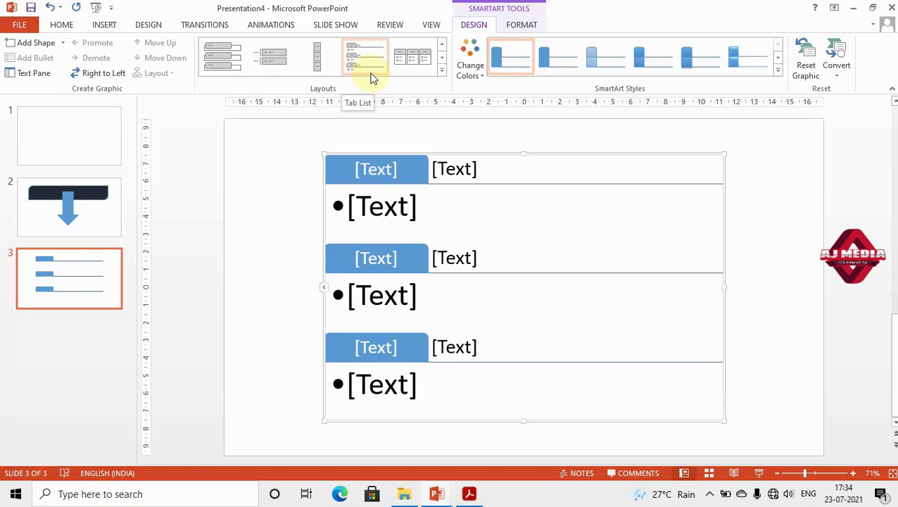
left_click(739, 63)
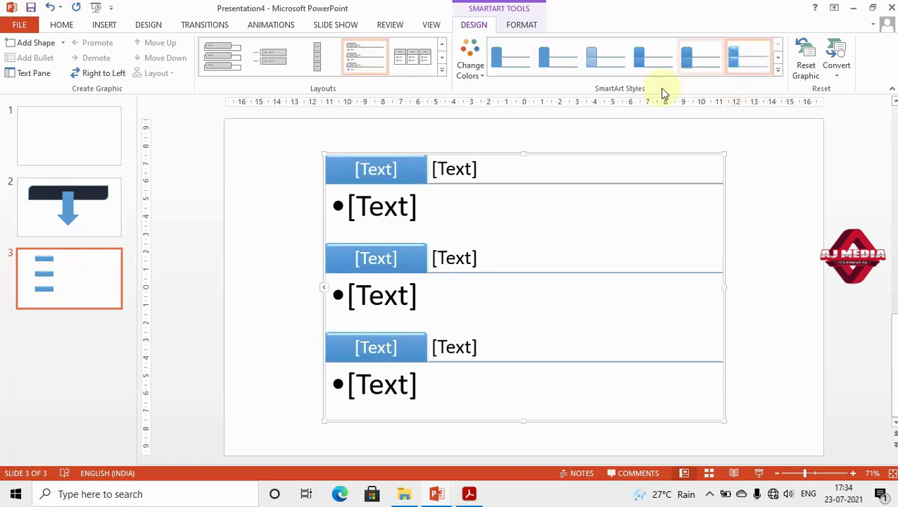
left_click(242, 213)
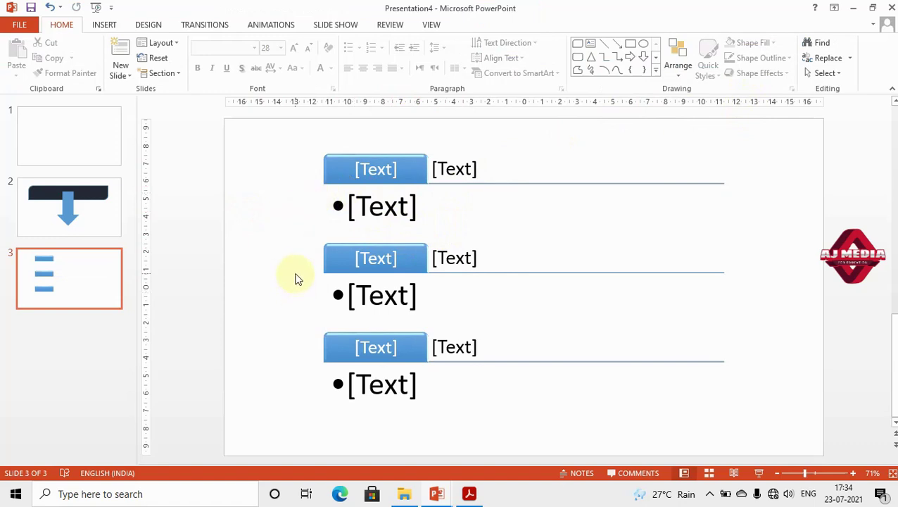
key("ctrl+m")
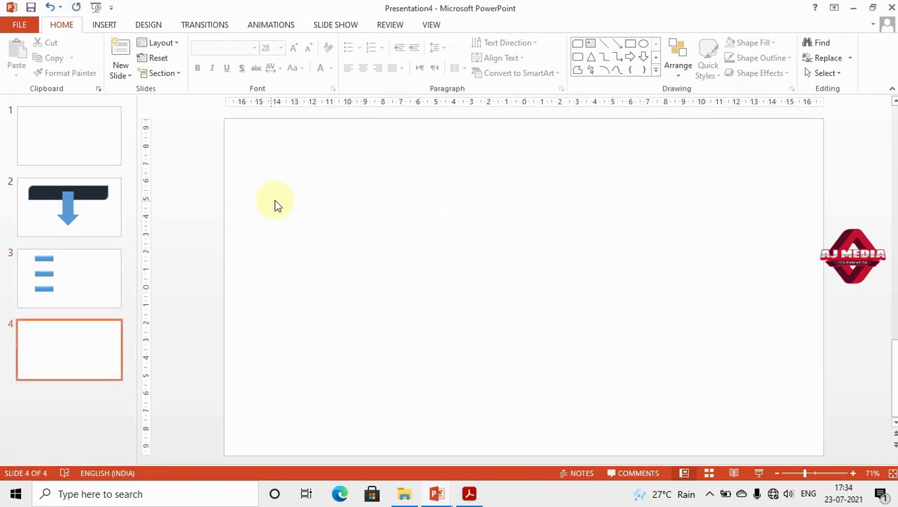
Insert a Pie chart on slide 4, opening its Sales data sheet
left_click(104, 26)
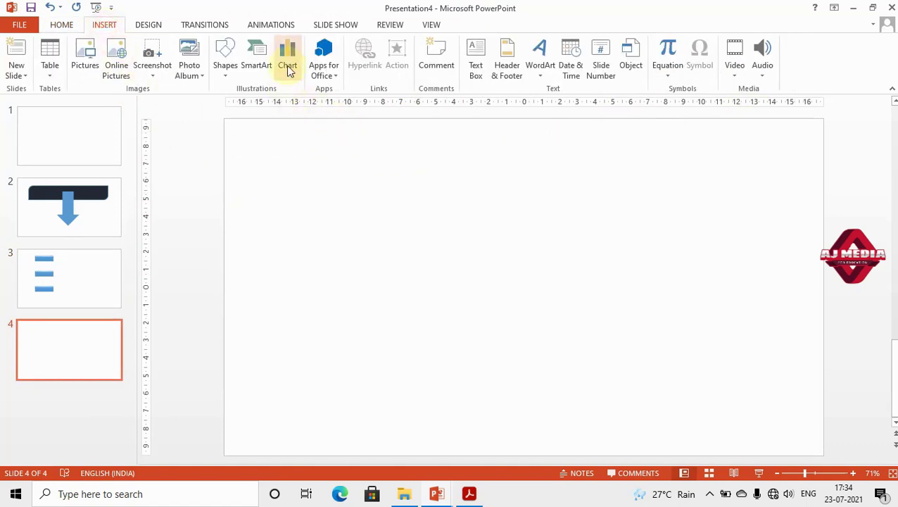
left_click(289, 56)
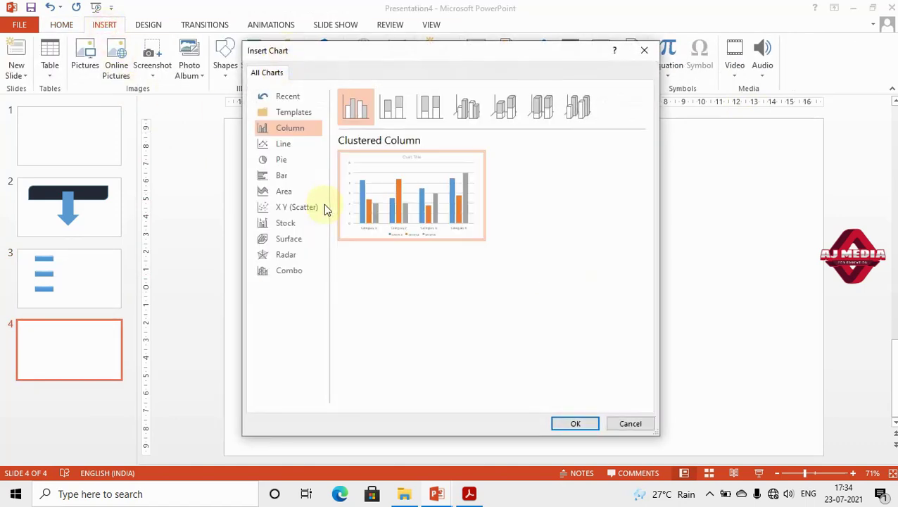
left_click(282, 159)
mouse_move(445, 208)
left_click(576, 423)
mouse_move(463, 330)
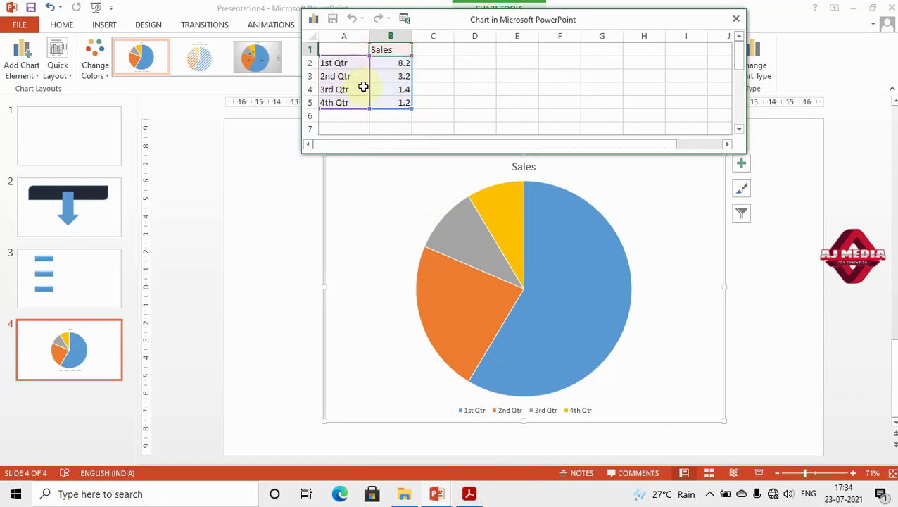
Change the chart data to 4th Qtr 3, 3rd Qtr 2 and 2nd Qtr 7
left_click(391, 63)
left_click(400, 103)
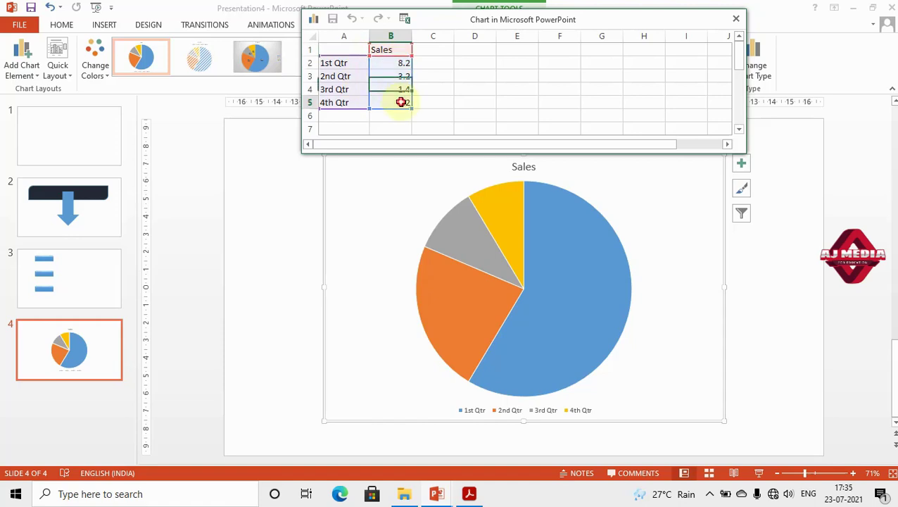
type("3")
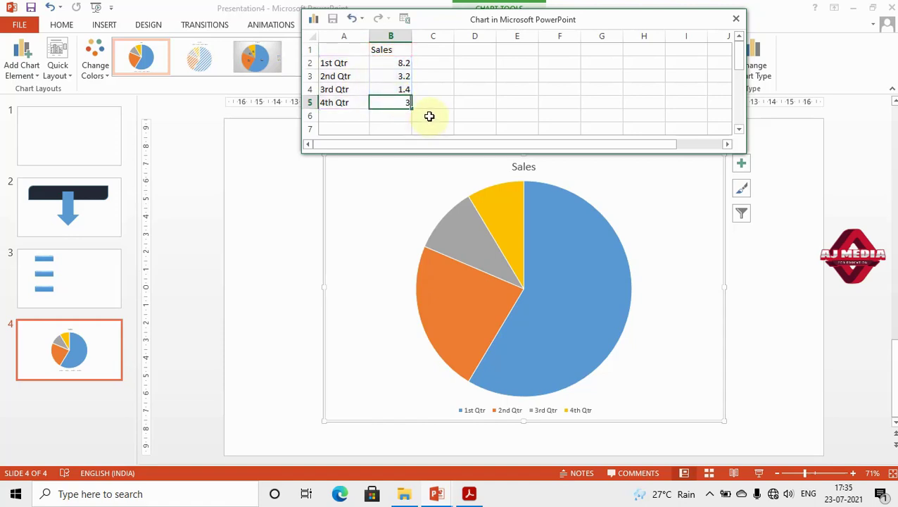
left_click(429, 116)
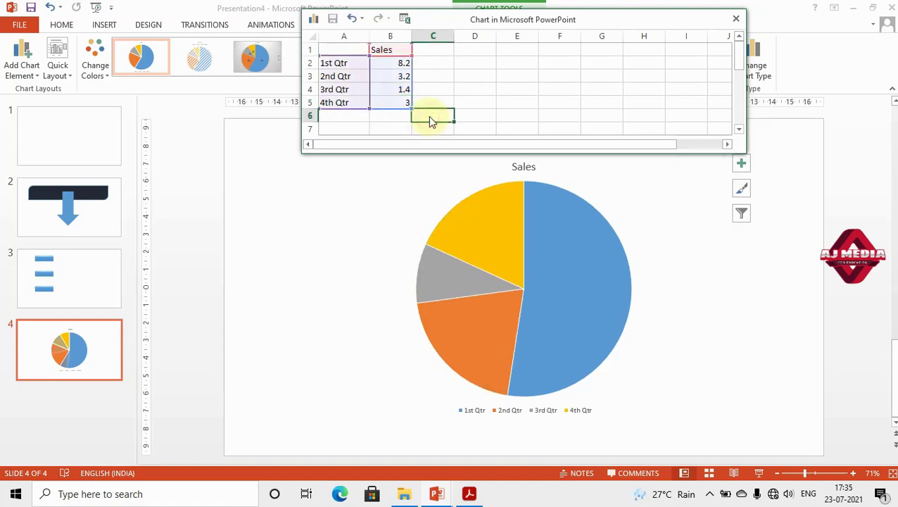
left_click(392, 88)
type("2")
left_click(466, 103)
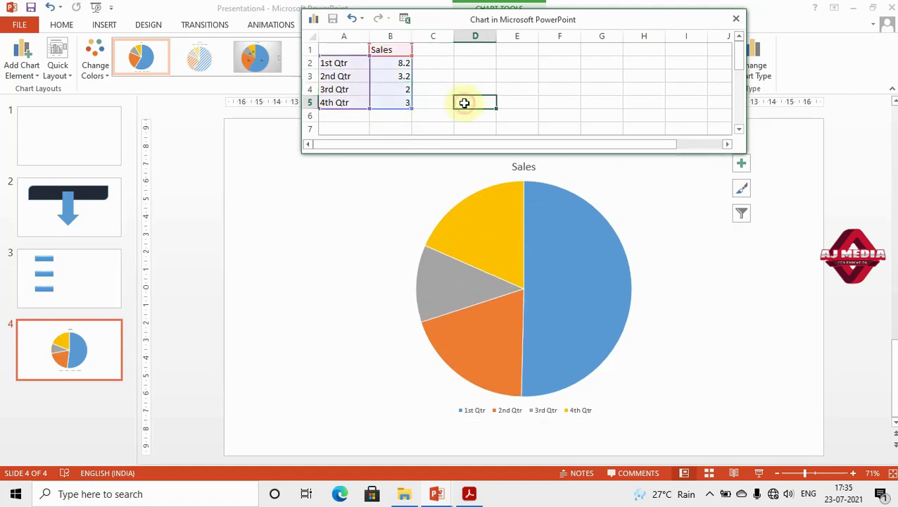
left_click(397, 76)
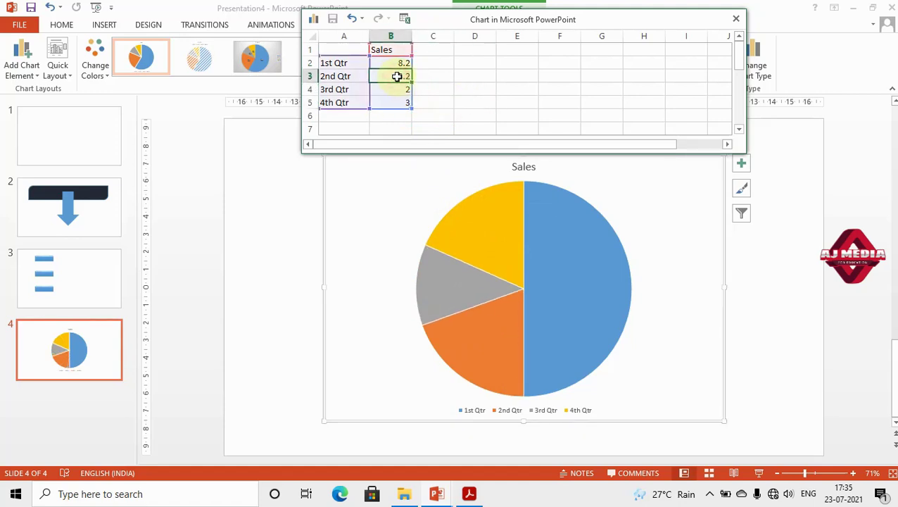
type("7")
left_click(431, 100)
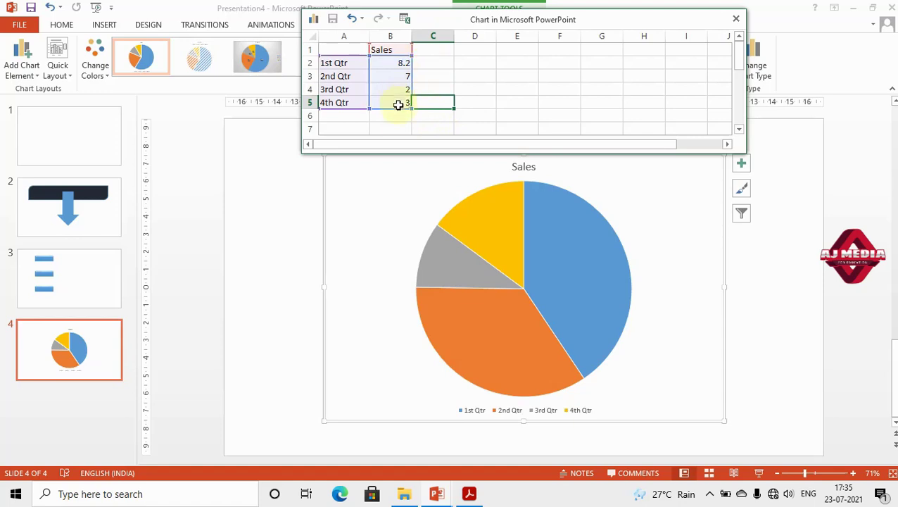
Close the chart data sheet and deselect the Sales pie chart
left_click(736, 18)
left_click(257, 304)
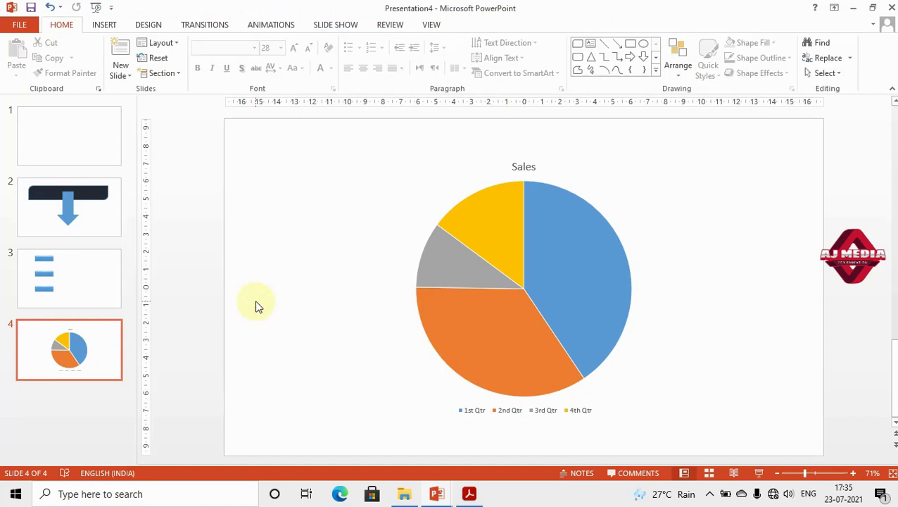
left_click(109, 25)
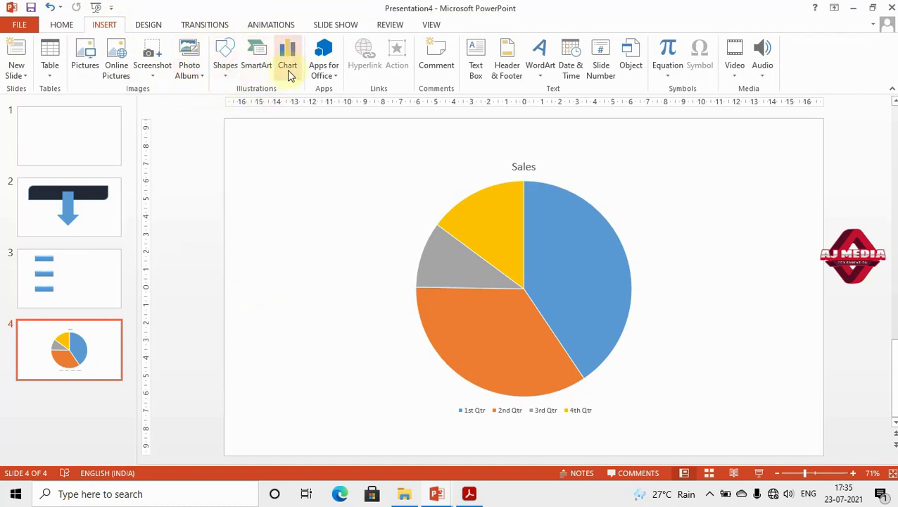
Switch to Acrobat Reader and scroll the Arabic ICT textbook down toward the Links section
key("alt+Tab")
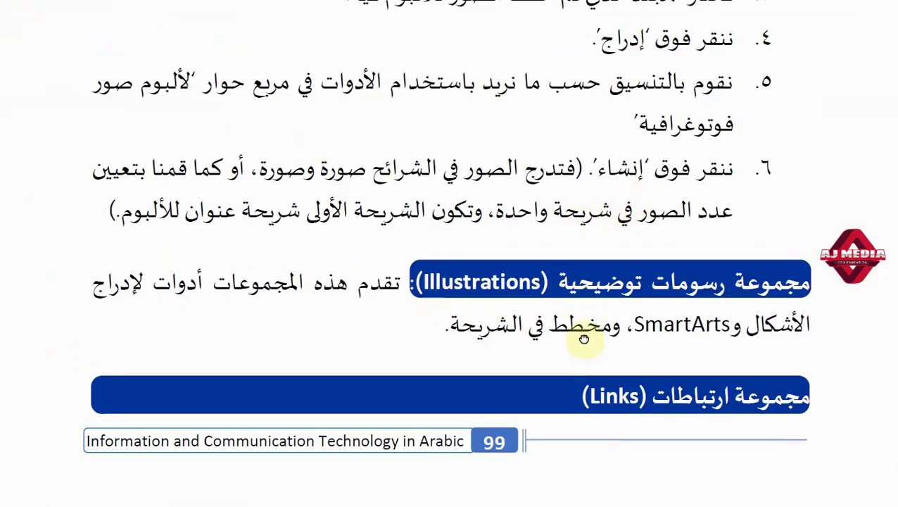
scroll(584, 339, "down", 1)
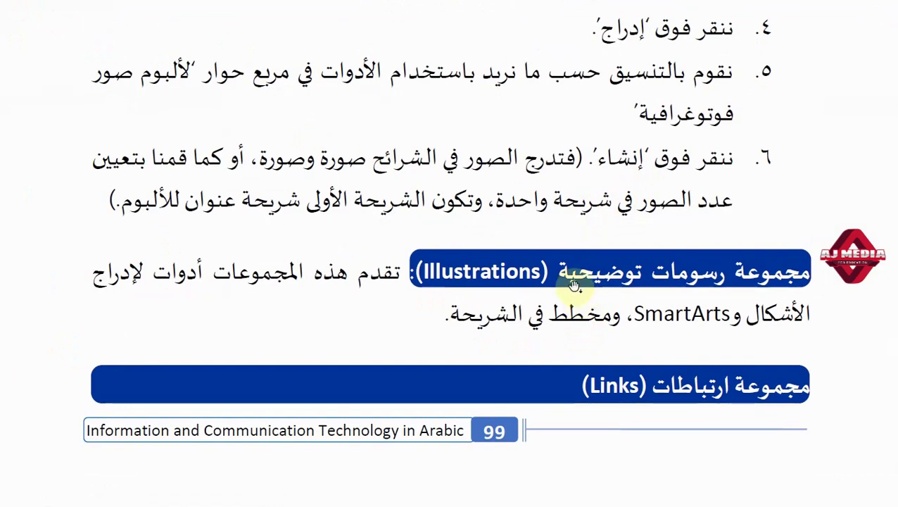
scroll(575, 286, "down", 5)
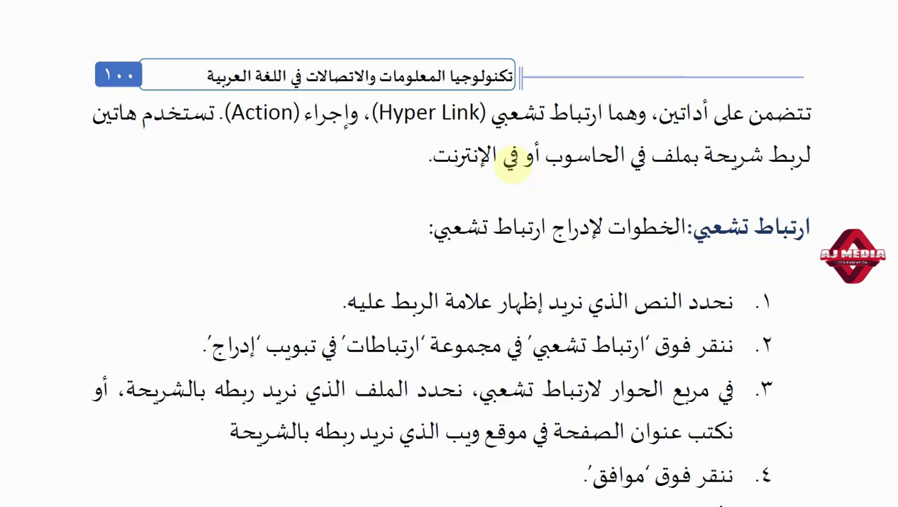
Scroll the page to show all five hyperlink-insertion steps, then return to PowerPoint
left_click_drag(569, 263, 539, 85)
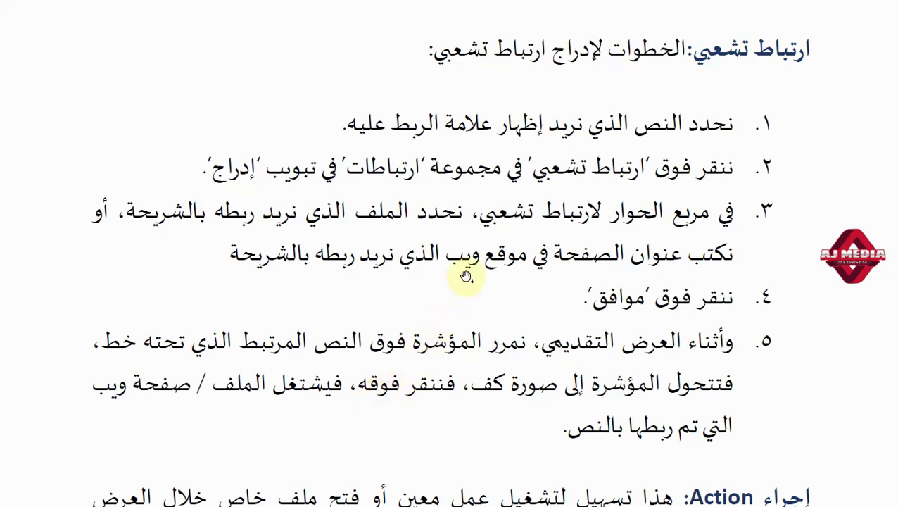
key("alt+Tab")
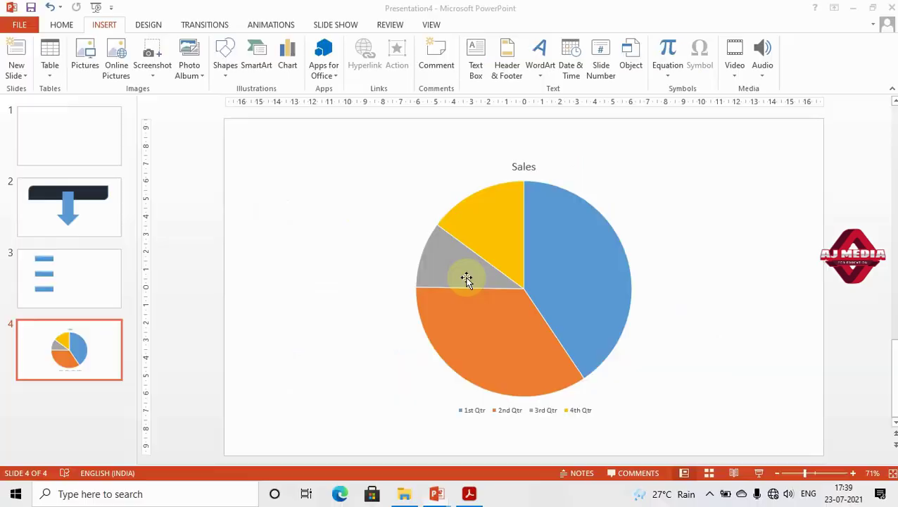
Make slide 2's dark rounded bar shorter by dragging its bottom edge up
mouse_move(466, 280)
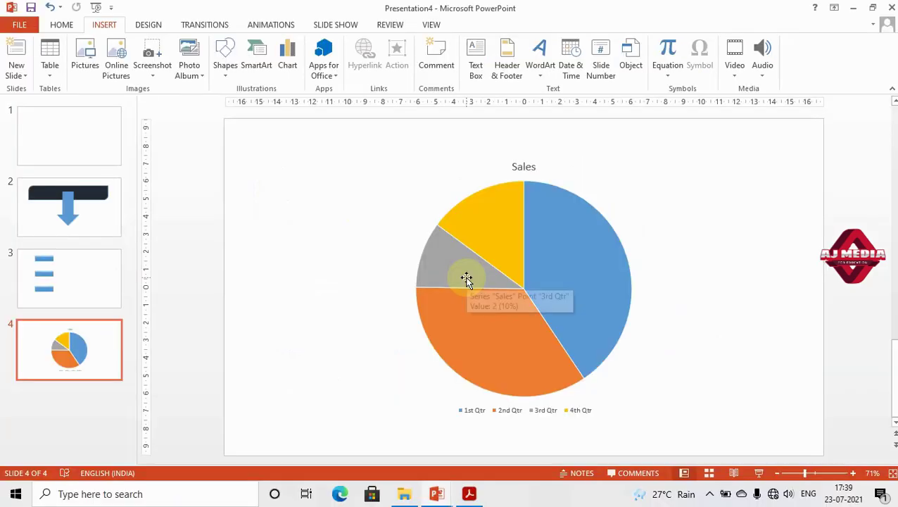
left_click(78, 201)
left_click(420, 220)
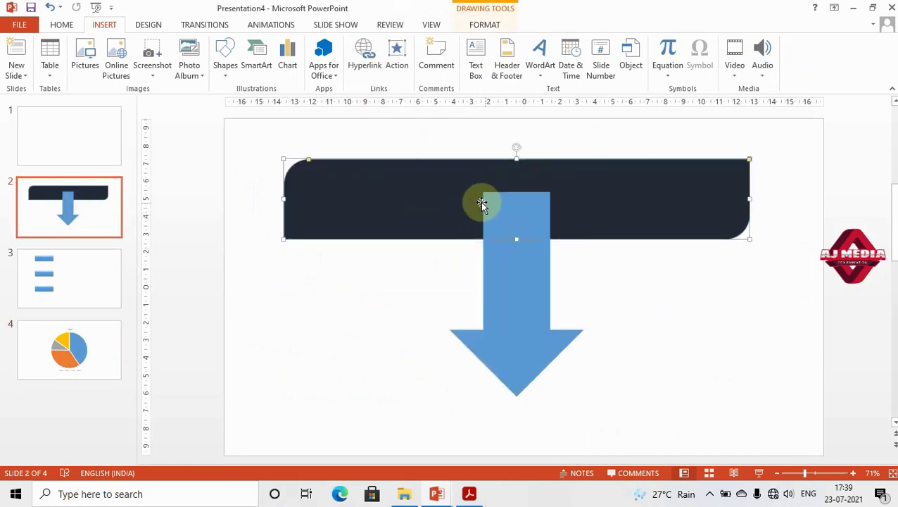
left_click_drag(516, 239, 516, 215)
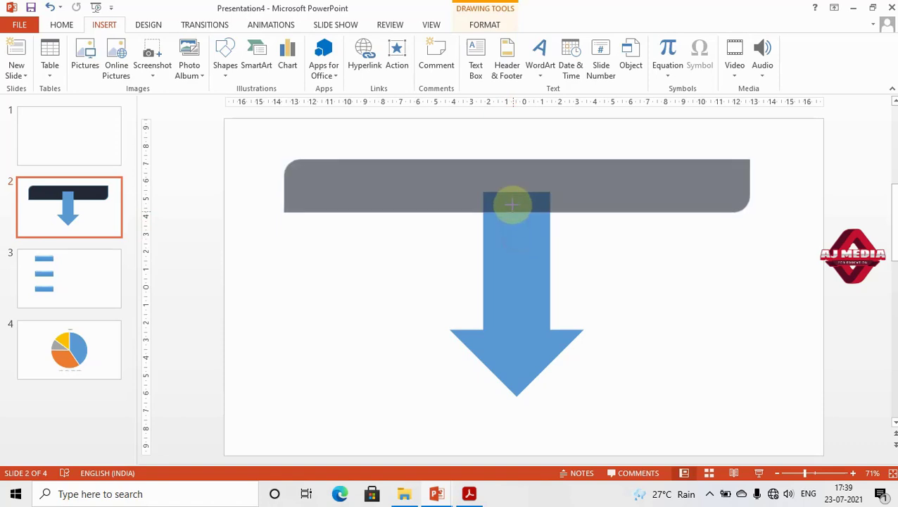
left_click(331, 270)
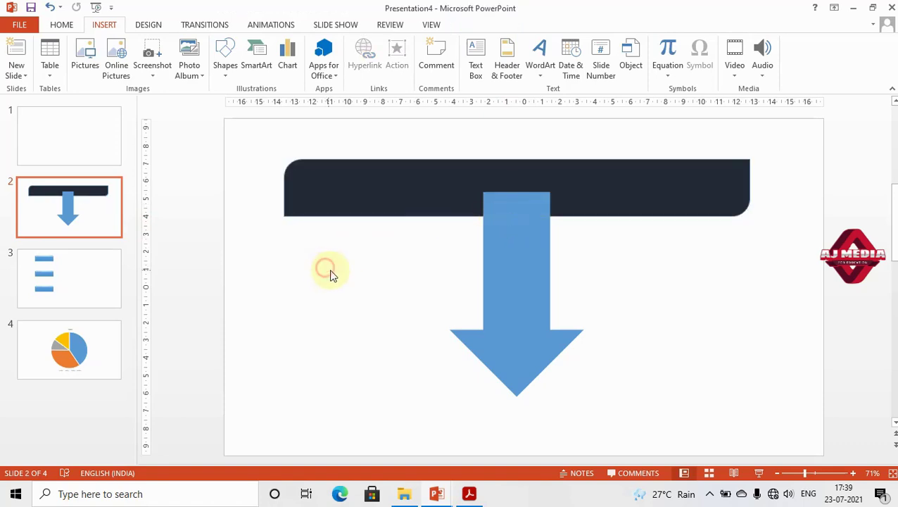
Type the title كلية تي يم الحكومية on slide 1 and select it
left_click(108, 161)
left_click(524, 267)
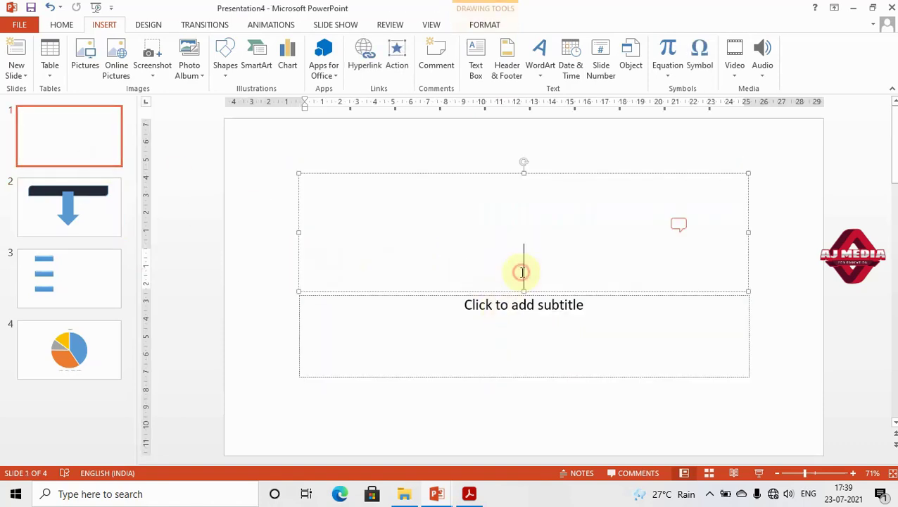
type("كلية تي يم الحكومية")
key("ctrl+a")
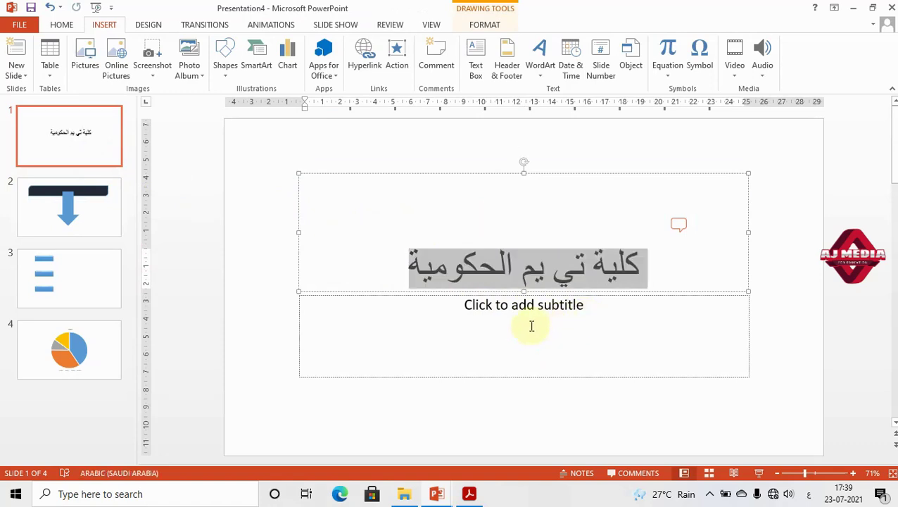
left_click(59, 26)
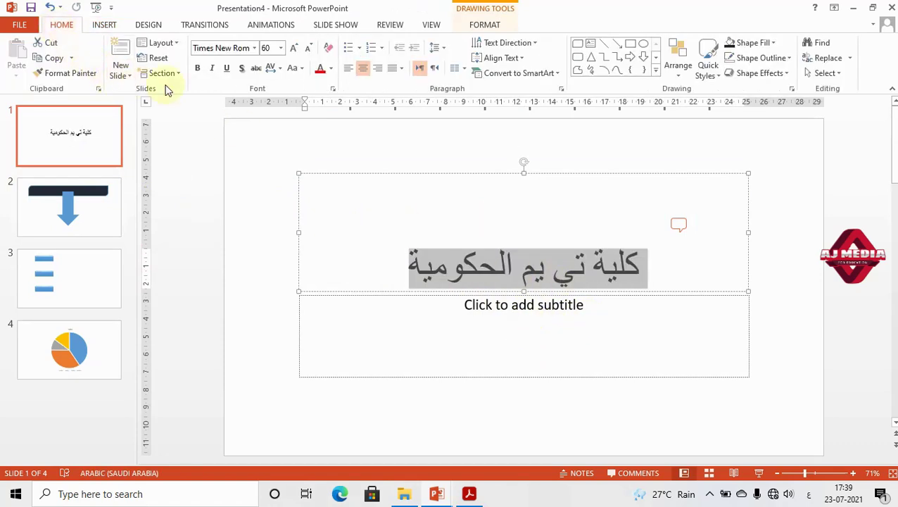
left_click(492, 296)
left_click(490, 266)
triple_click(489, 278)
left_click(117, 26)
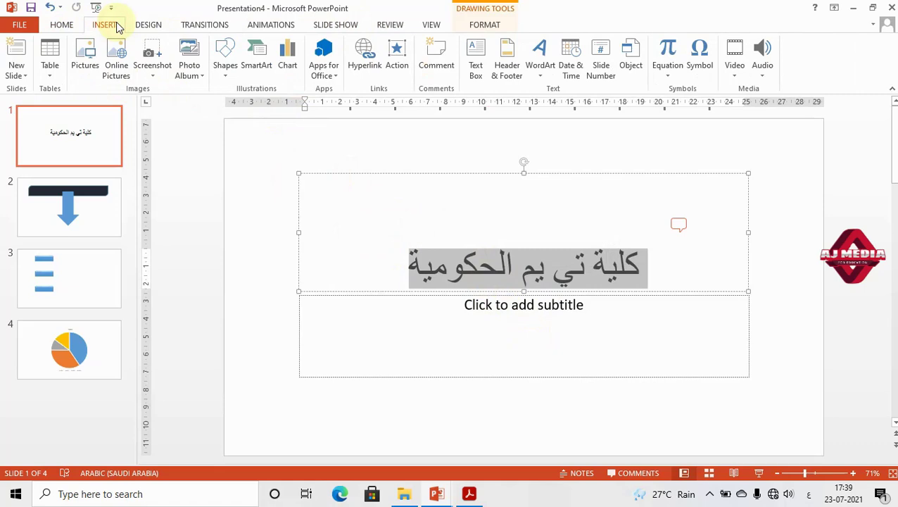
Start a hyperlink on the title and browse the Desktop with All Files shown
left_click(364, 65)
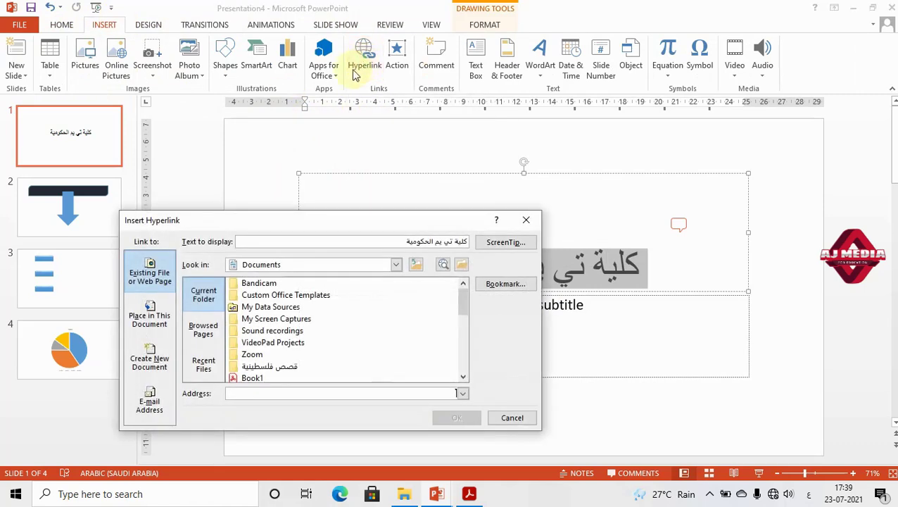
mouse_move(464, 299)
left_mouse_down()
mouse_move(471, 353)
mouse_move(465, 290)
left_mouse_up()
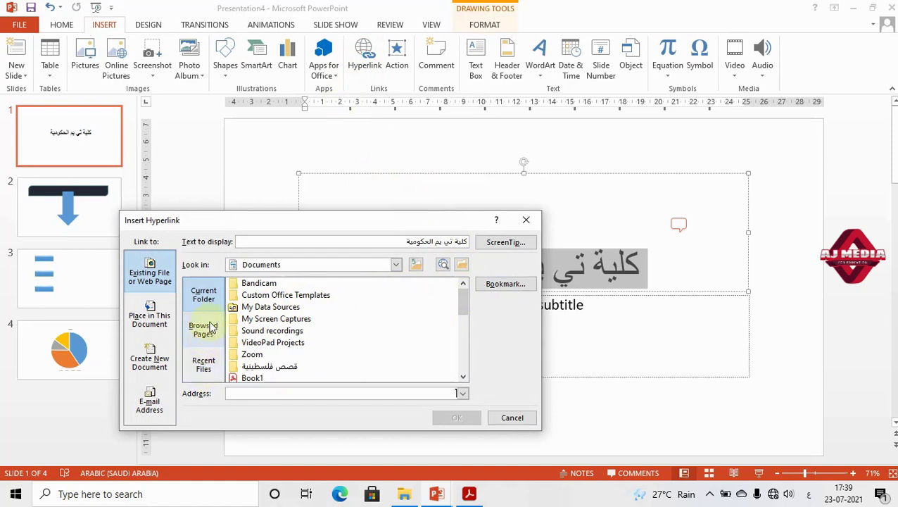
left_click(417, 264)
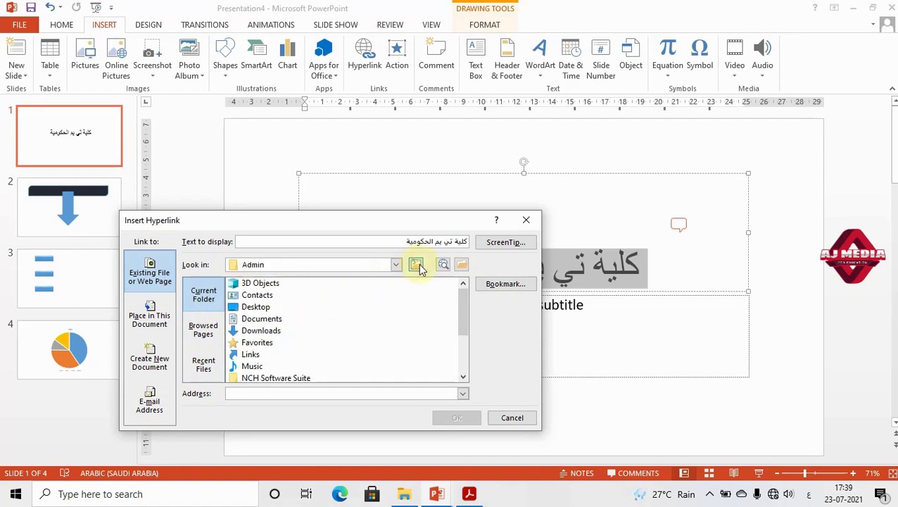
left_click(461, 264)
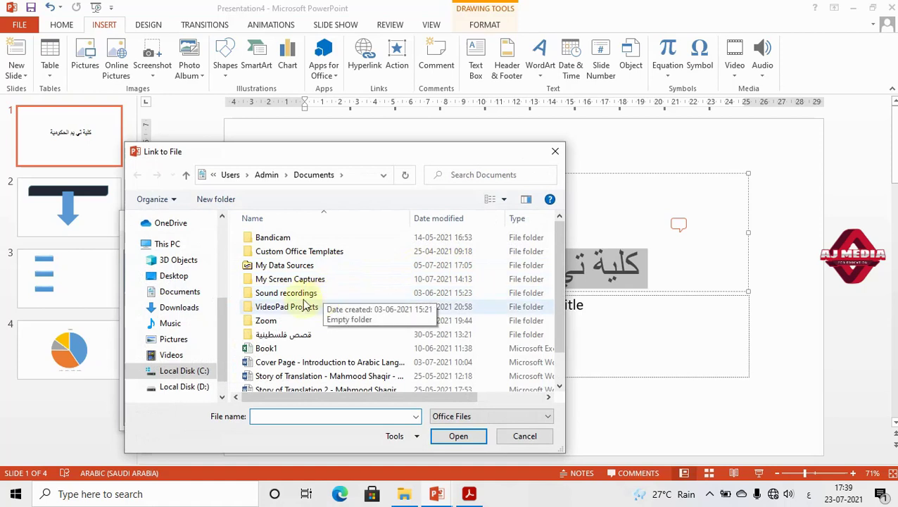
left_click(162, 275)
scroll(373, 310, "down", 2)
scroll(361, 313, "down", 2)
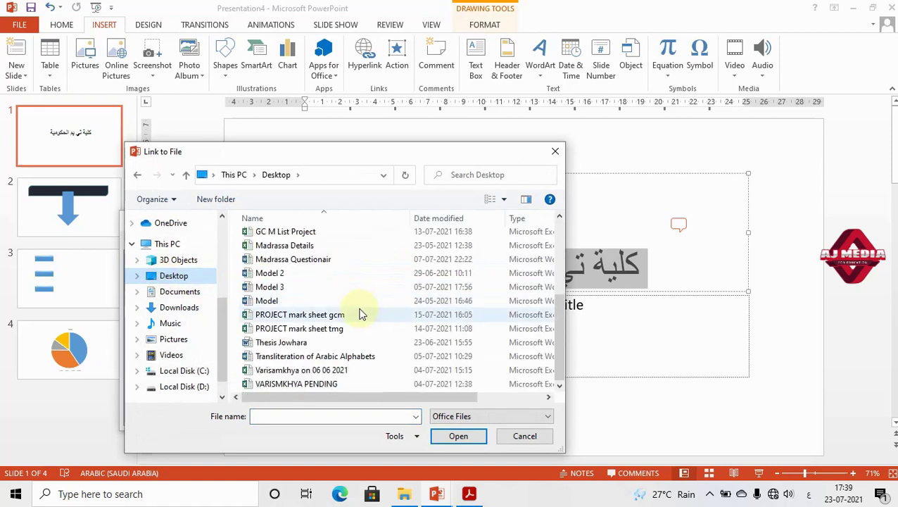
left_click(467, 417)
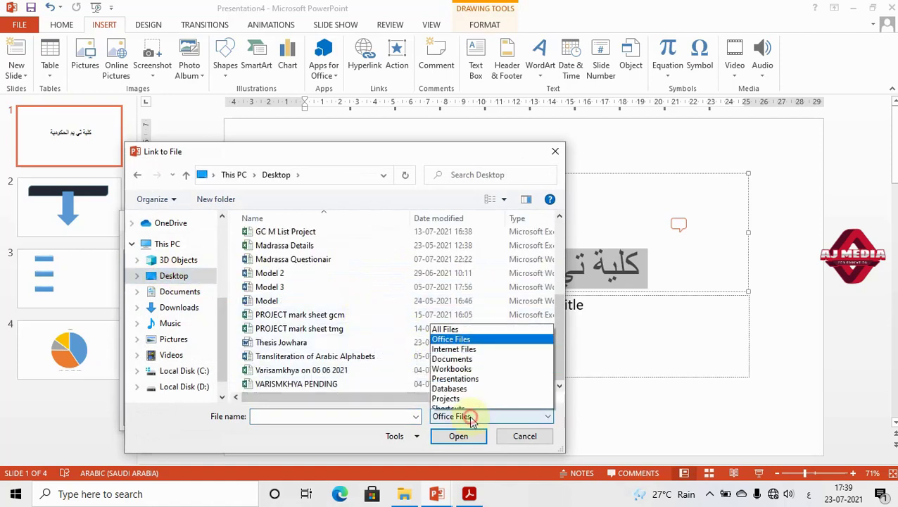
left_click(471, 264)
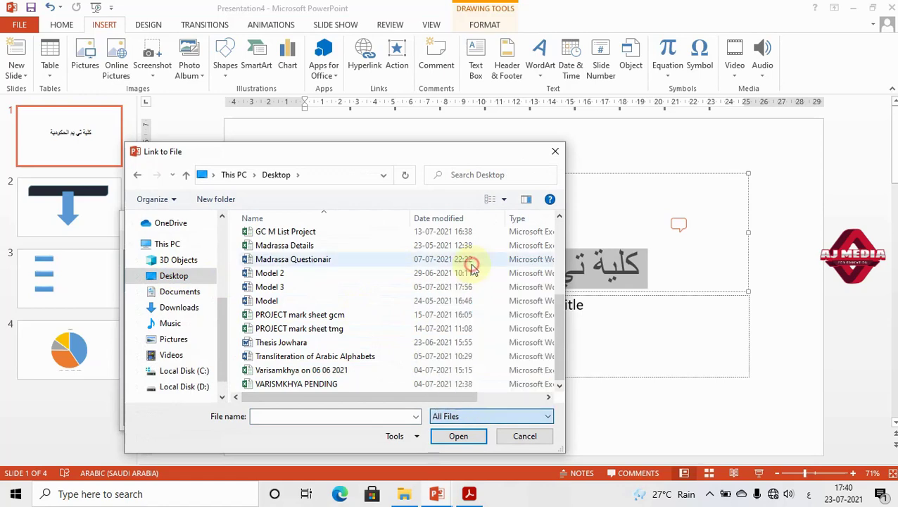
Pick the PDF book on the Desktop as the link target and apply the hyperlink
scroll(427, 294, "down", 2)
scroll(426, 297, "down", 2)
scroll(423, 299, "down", 2)
scroll(421, 303, "down", 2)
scroll(421, 303, "down", 2)
scroll(421, 303, "down", 1)
scroll(420, 304, "down", 2)
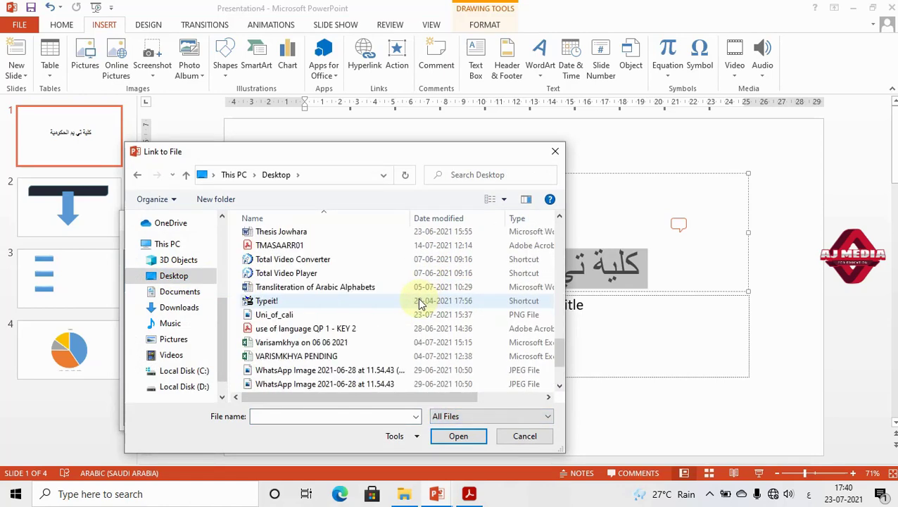
scroll(420, 304, "down", 2)
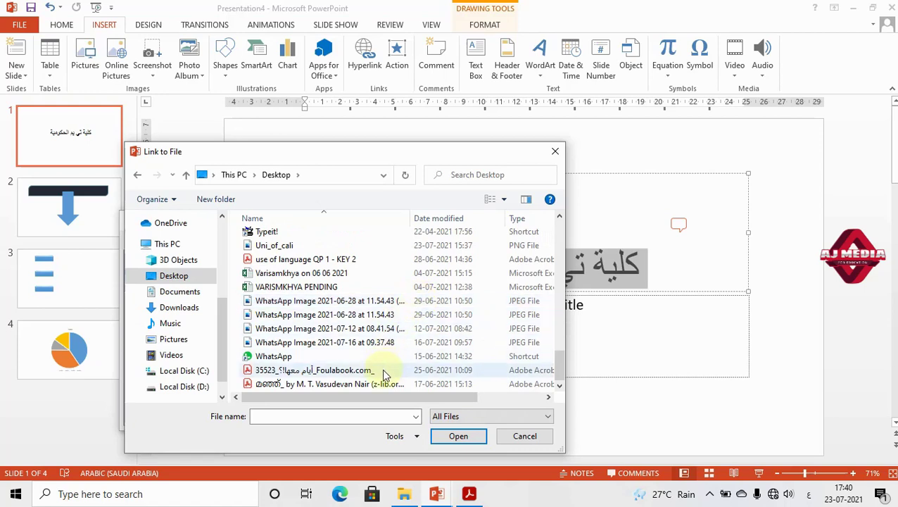
left_click(358, 386)
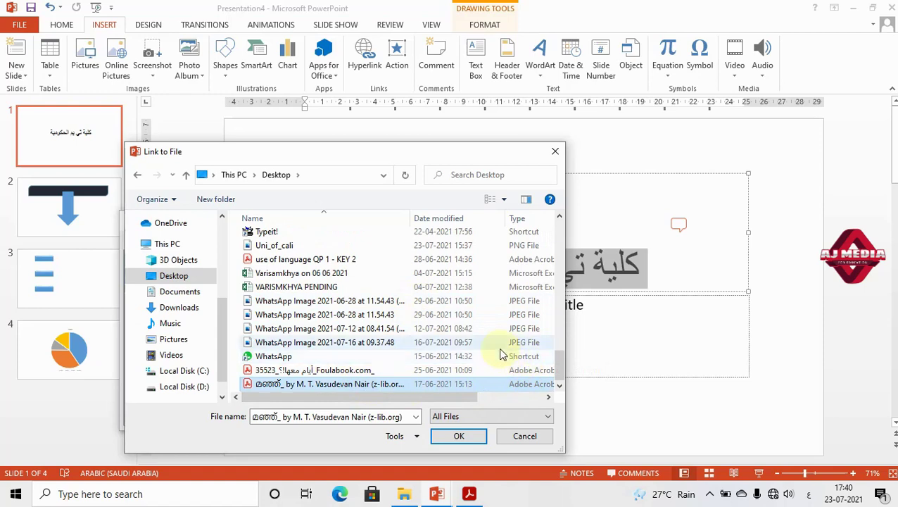
left_click(345, 387)
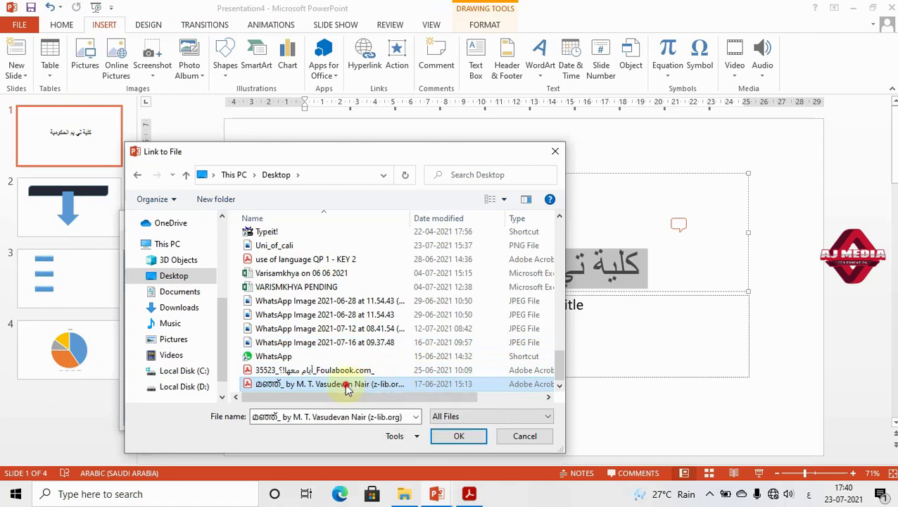
left_click(459, 437)
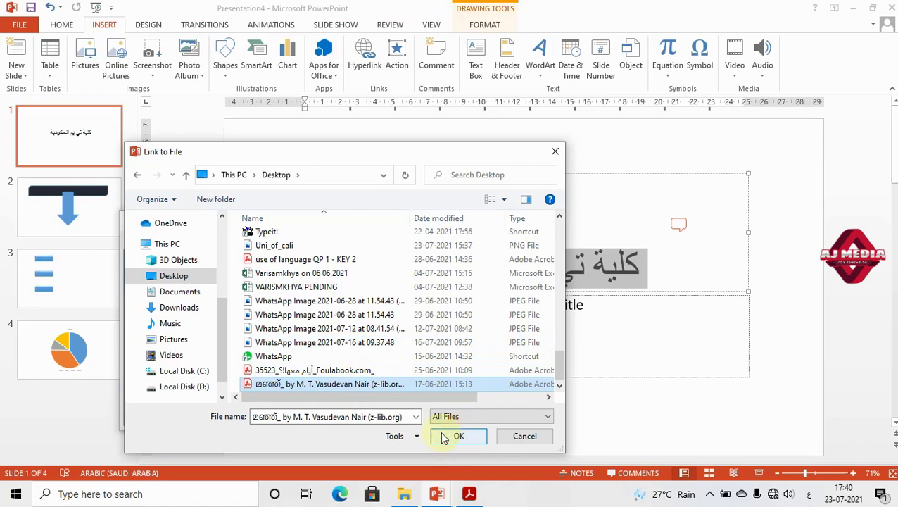
left_click(452, 438)
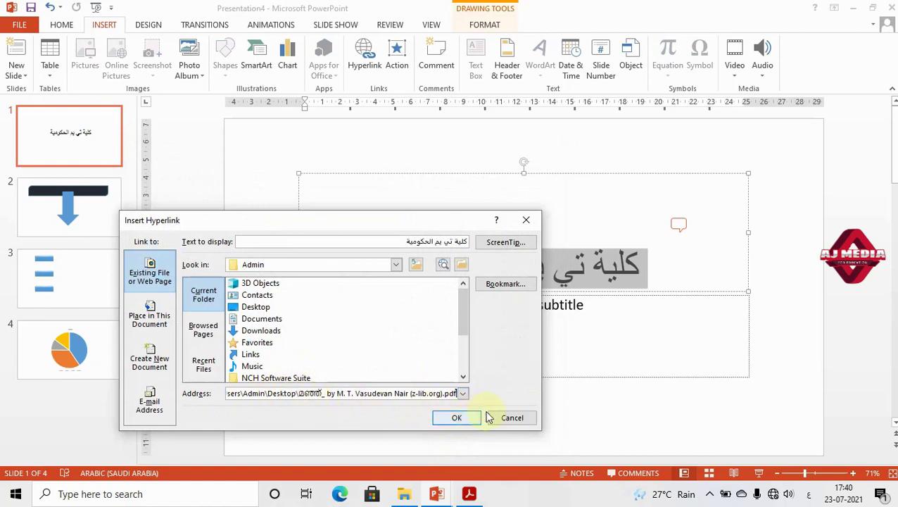
left_click(459, 419)
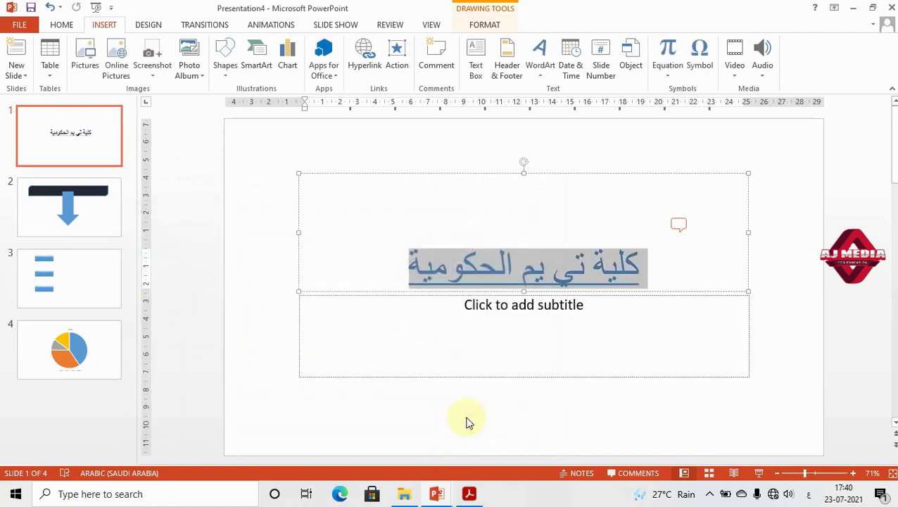
Run the slide show from slide 1 and follow the Arabic title link to the PDF security notice
left_click(799, 296)
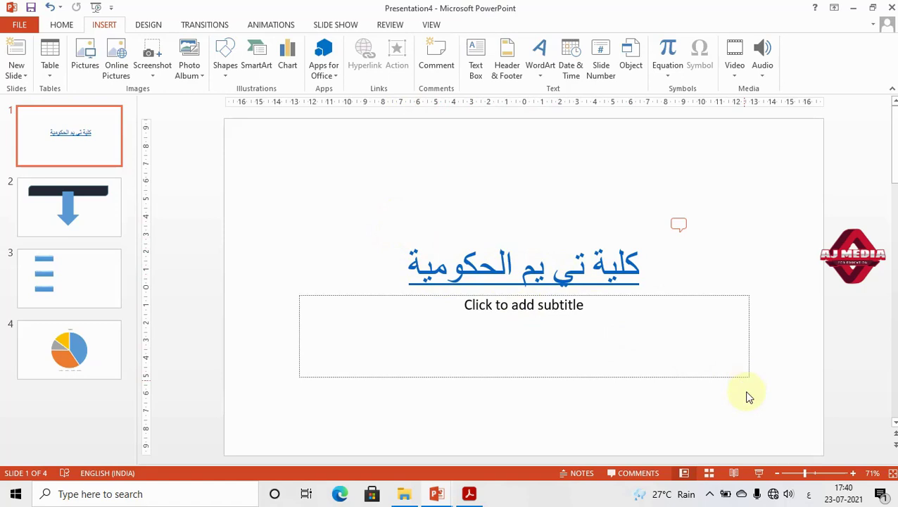
left_click(759, 473)
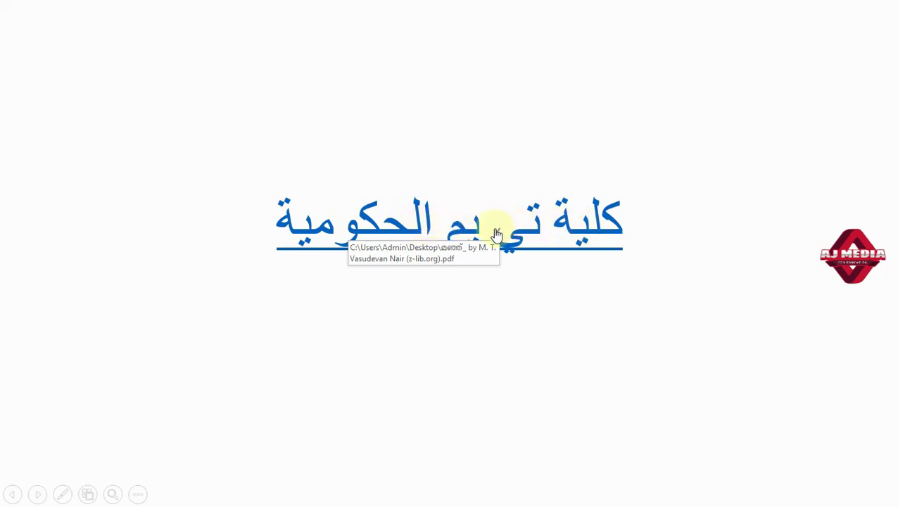
left_click(542, 236)
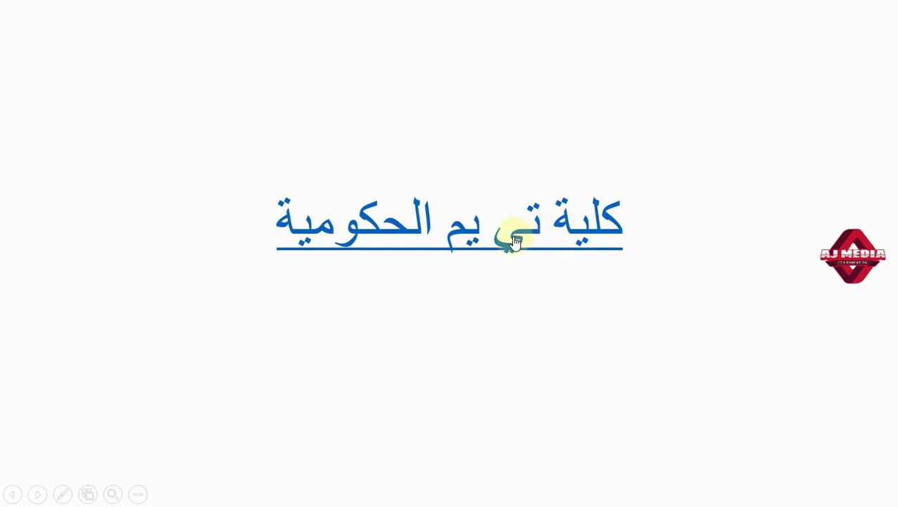
left_click(512, 255)
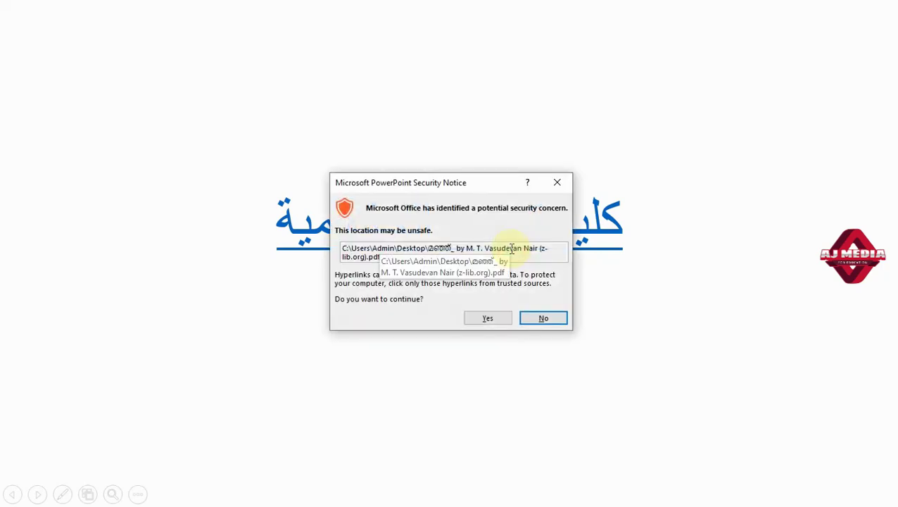
Allow the linked PDF book to open, scroll to its credits page 2, then minimize Acrobat
left_click(487, 320)
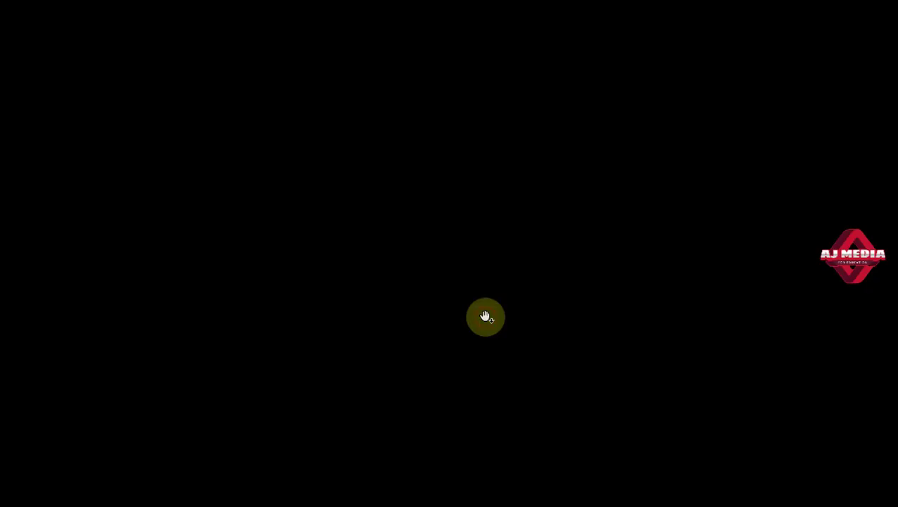
scroll(493, 313, "down", 5)
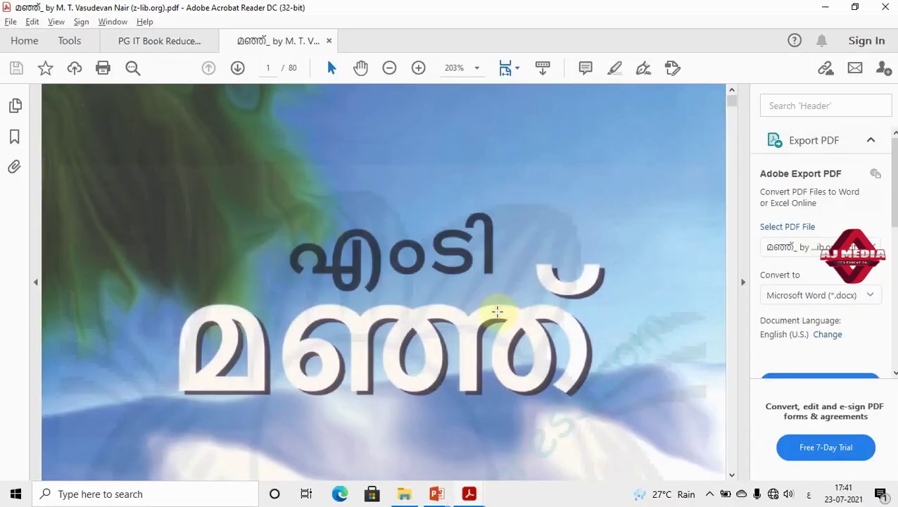
scroll(497, 311, "down", 2)
scroll(497, 311, "down", 3)
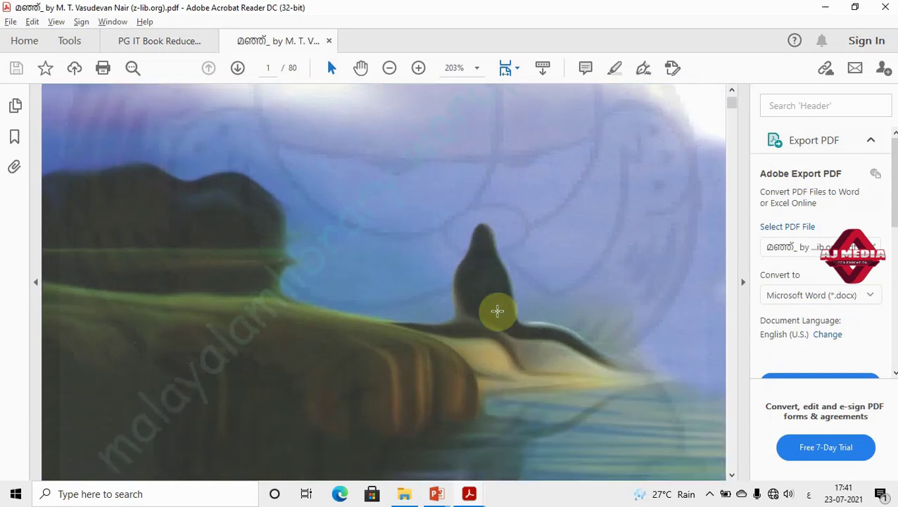
scroll(497, 310, "down", 3)
scroll(497, 310, "down", 3)
scroll(497, 311, "down", 4)
scroll(496, 310, "down", 3)
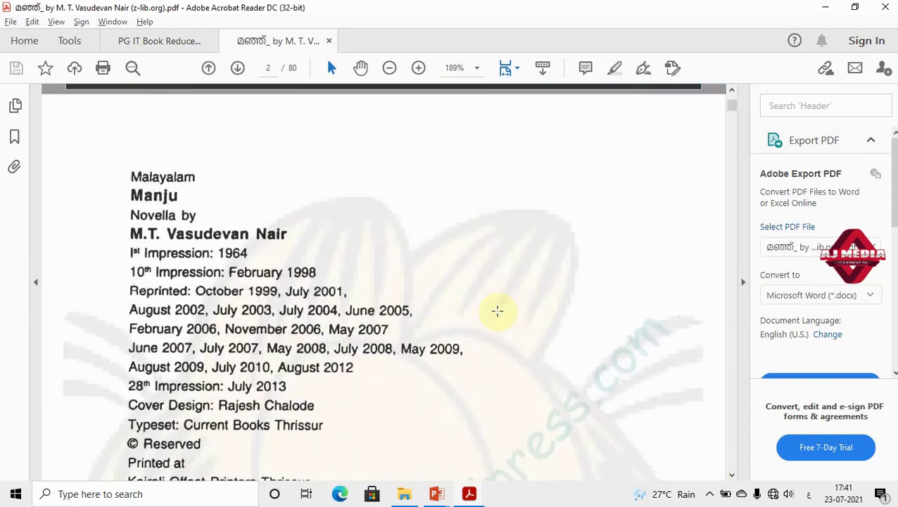
scroll(495, 310, "down", 2)
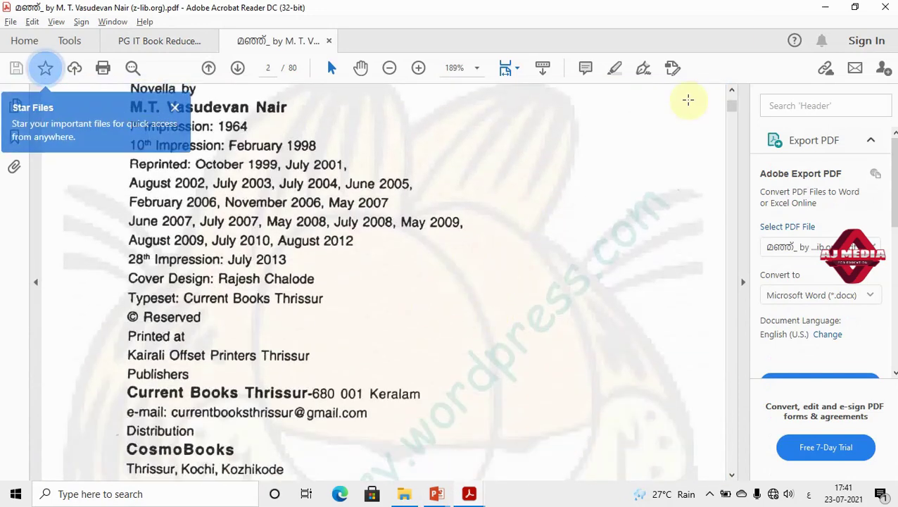
left_click(829, 8)
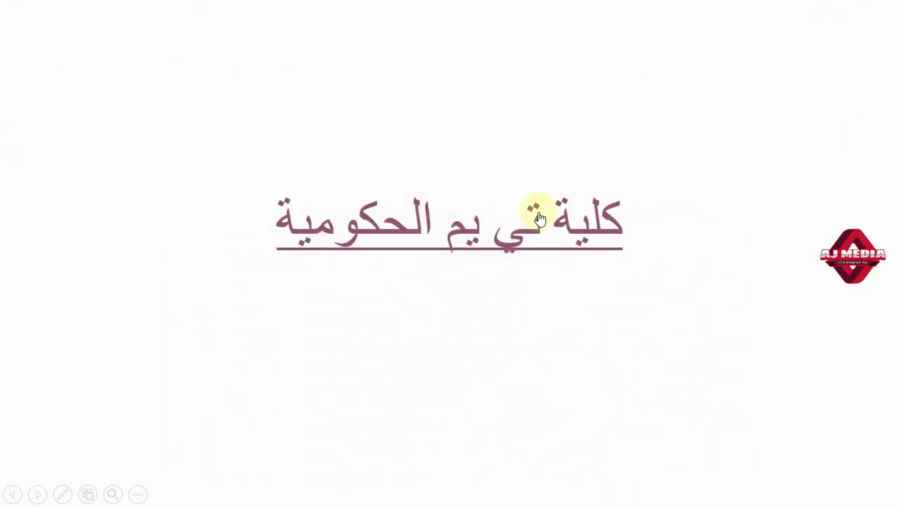
Exit the slide show and select the whole Arabic title line on slide 1
key("Escape")
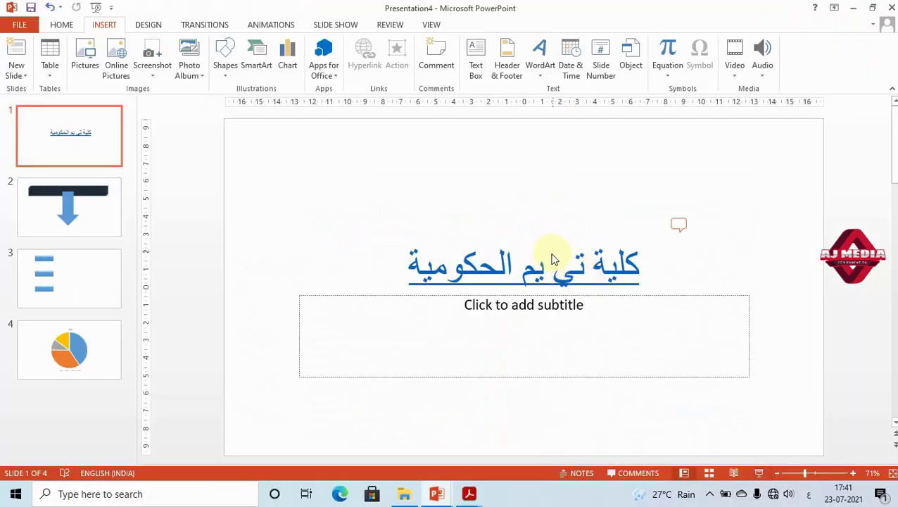
double_click(513, 276)
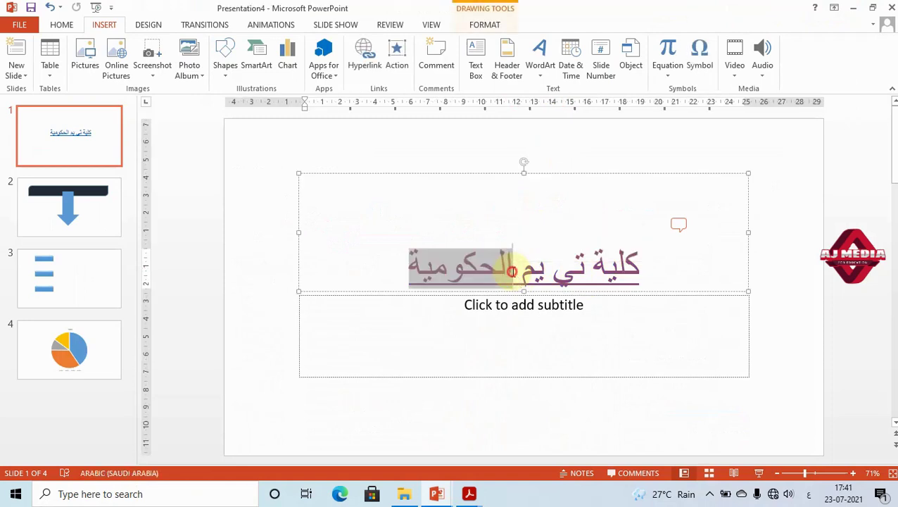
triple_click(513, 276)
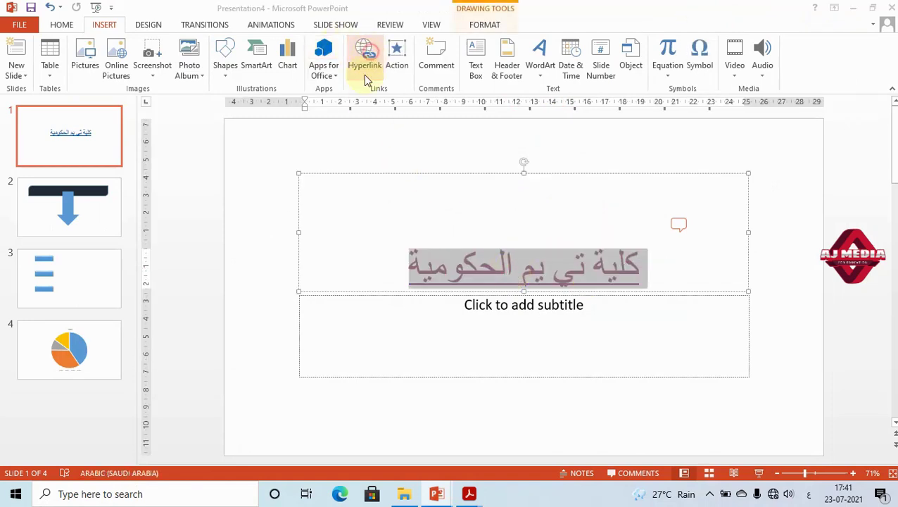
left_click(365, 55)
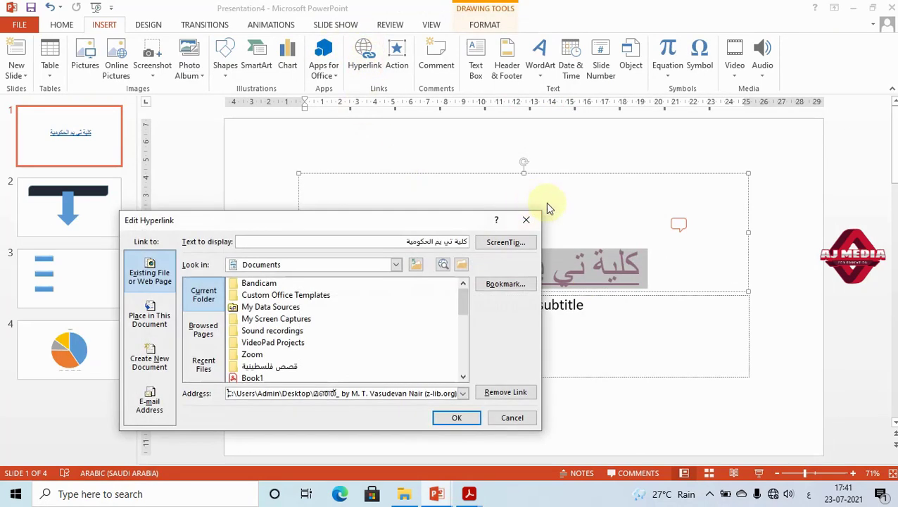
left_click(322, 395)
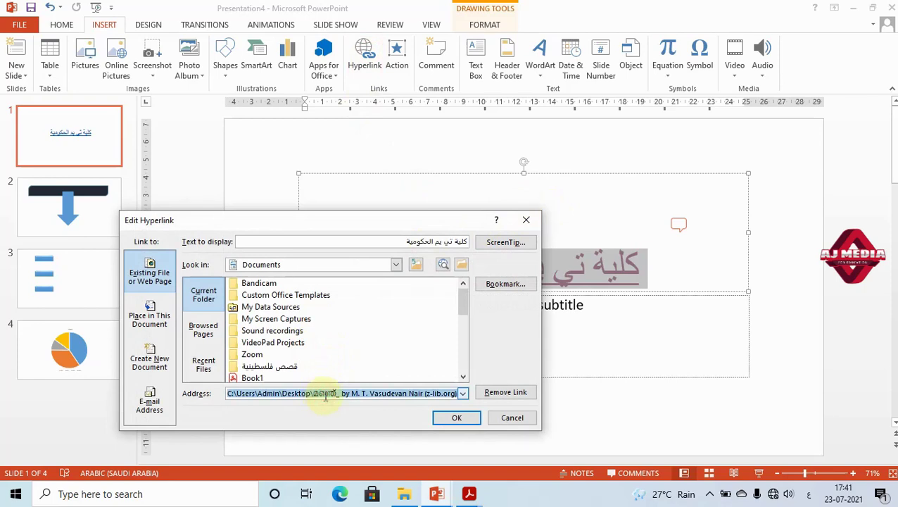
type("ص")
key("BackSpace")
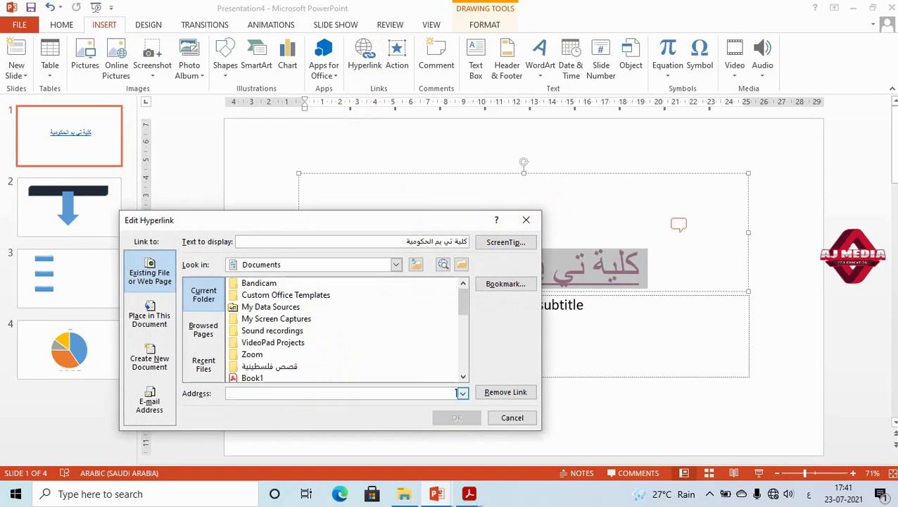
type("w")
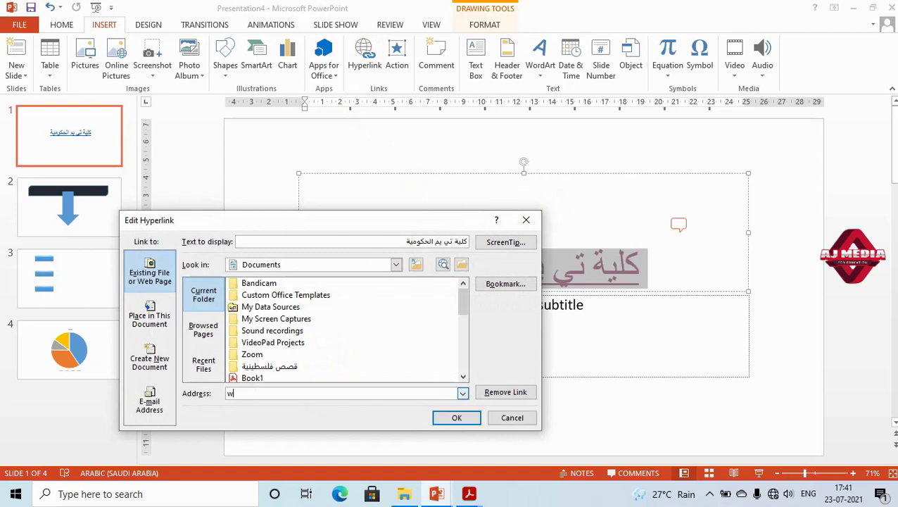
type(".tm")
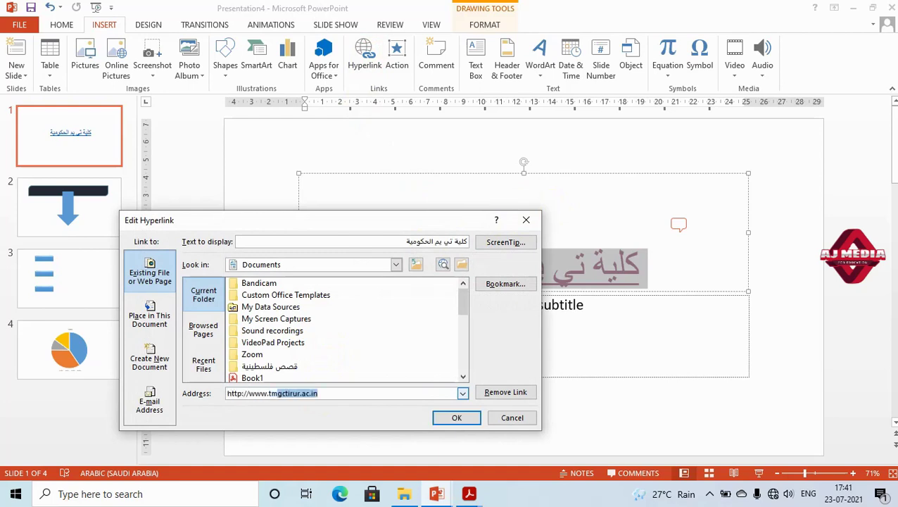
left_click(330, 394)
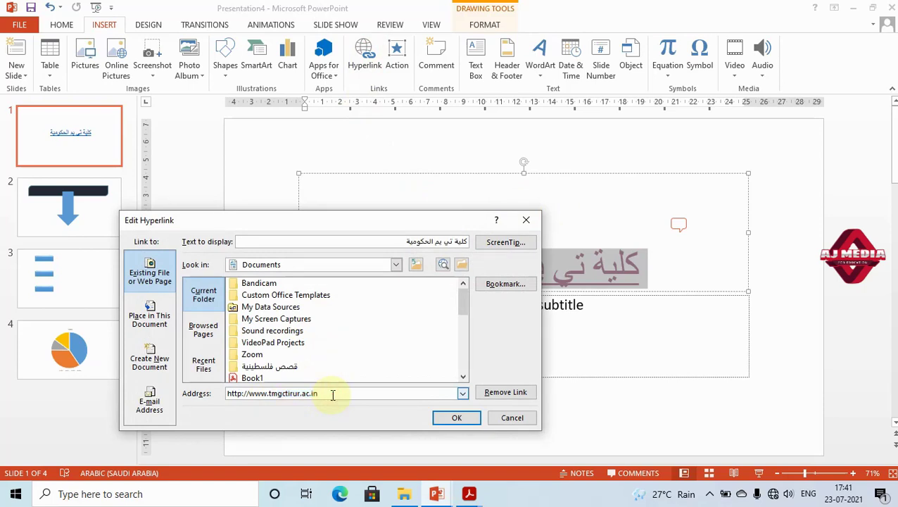
left_click(460, 423)
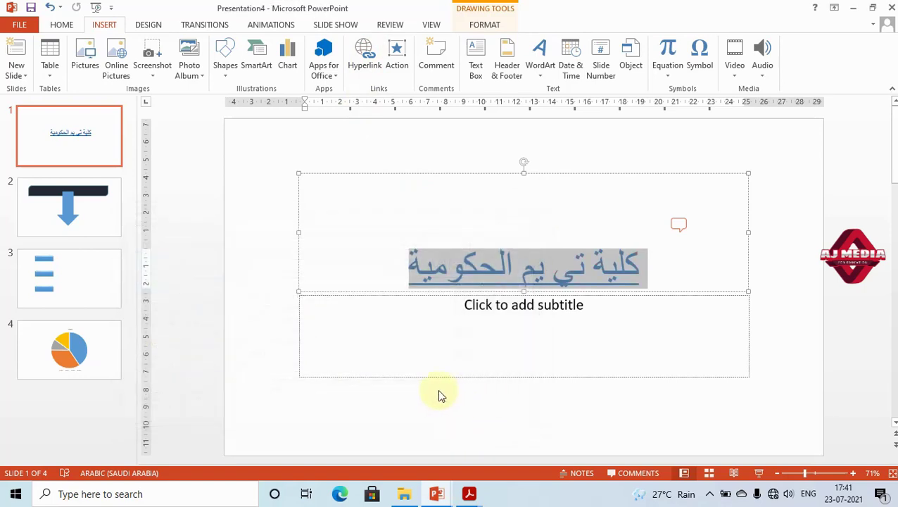
left_click(712, 285)
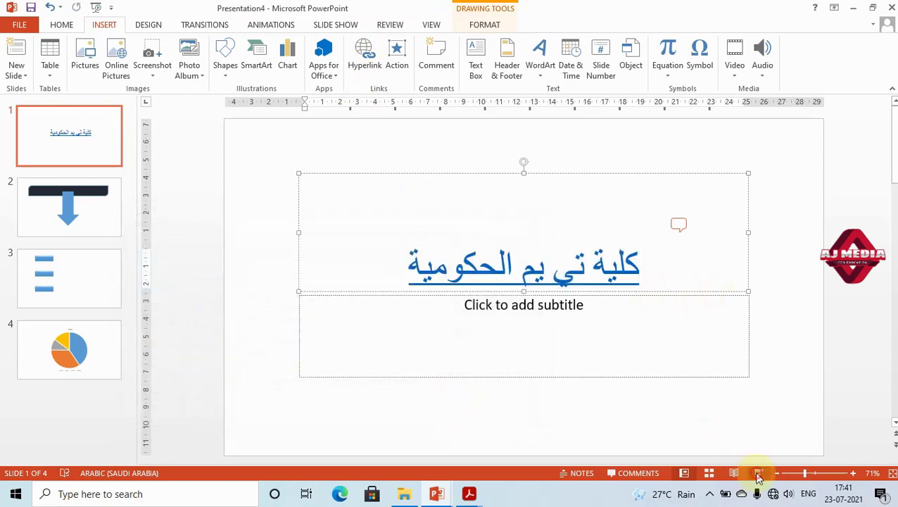
Test the title's web link in a slide show and dismiss the 'Cannot locate the Internet server' error
left_click(757, 473)
left_click(524, 248)
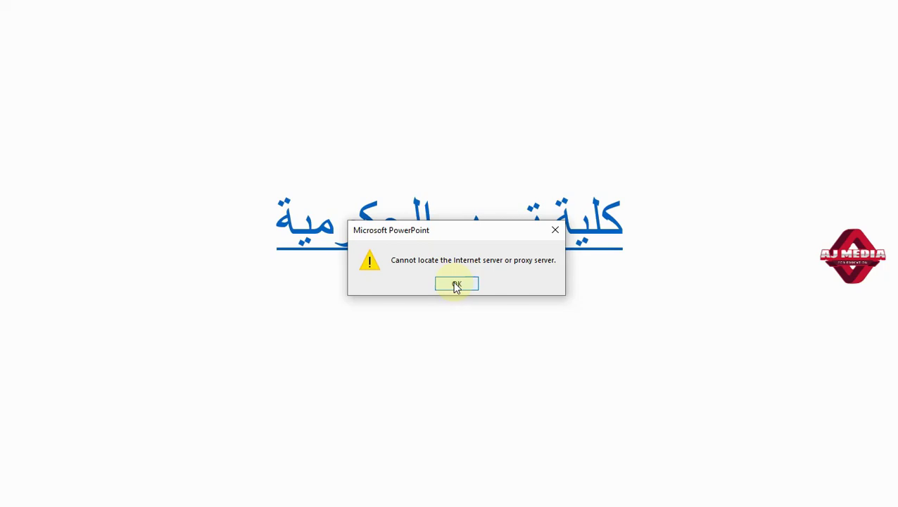
left_click(456, 285)
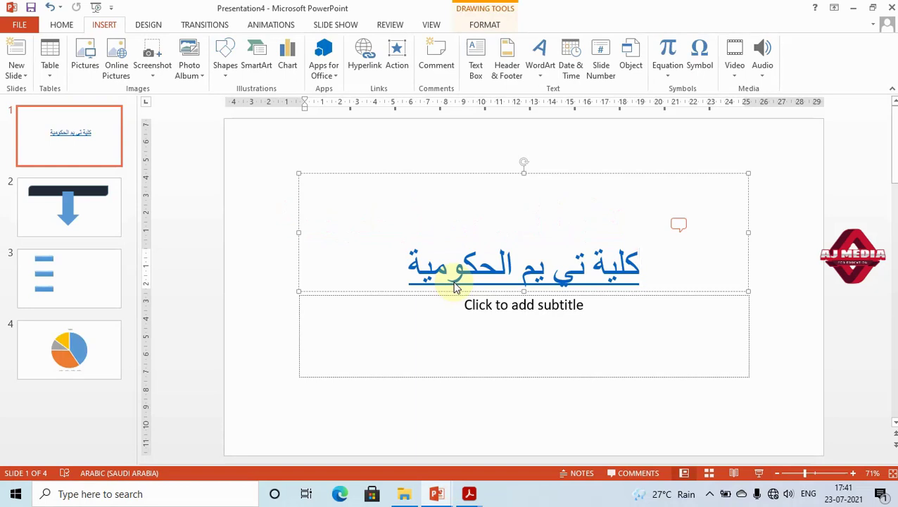
left_click(278, 242)
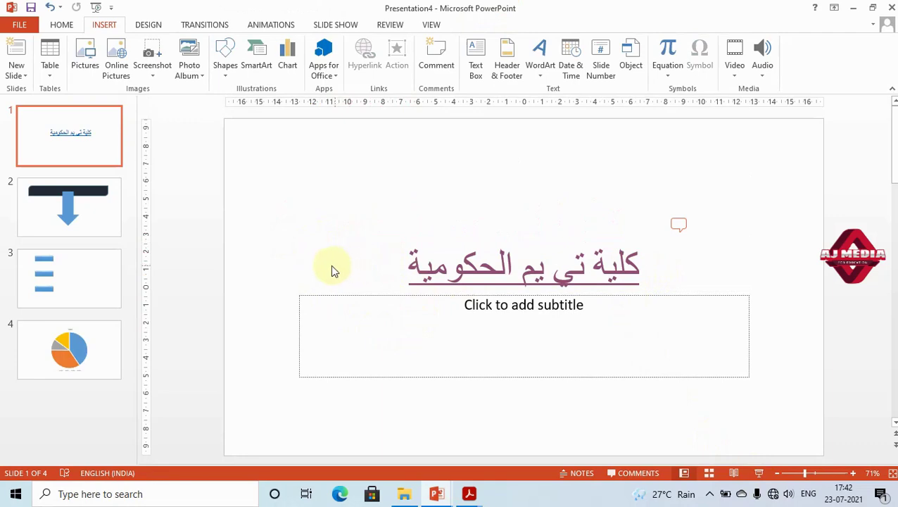
key("alt+Tab")
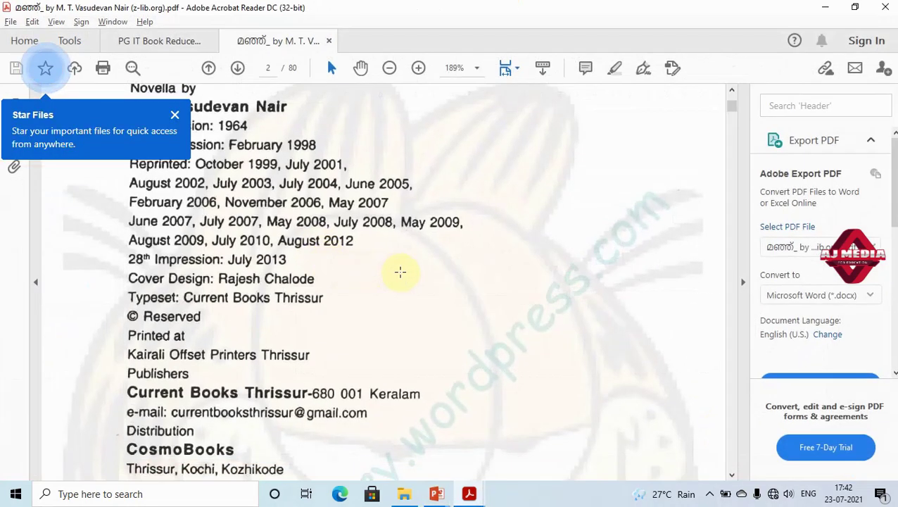
Switch to the Arabic textbook and scroll to page 100's Action (إجراء) section
key("alt+Tab")
key("alt+Tab")
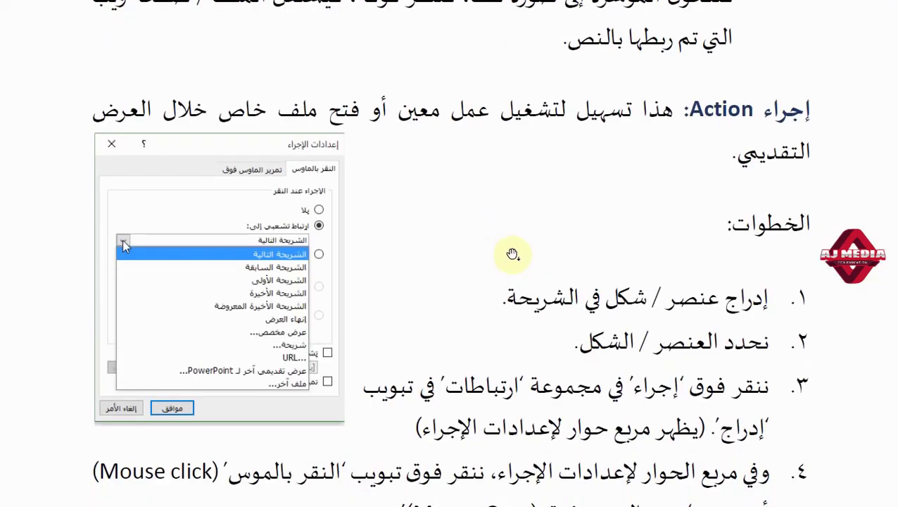
scroll(507, 251, "down", 2)
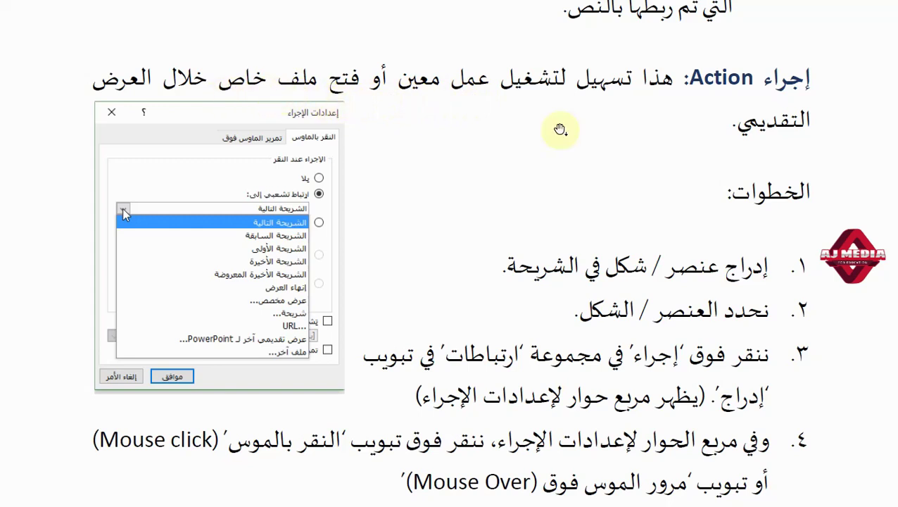
scroll(620, 172, "down", 3)
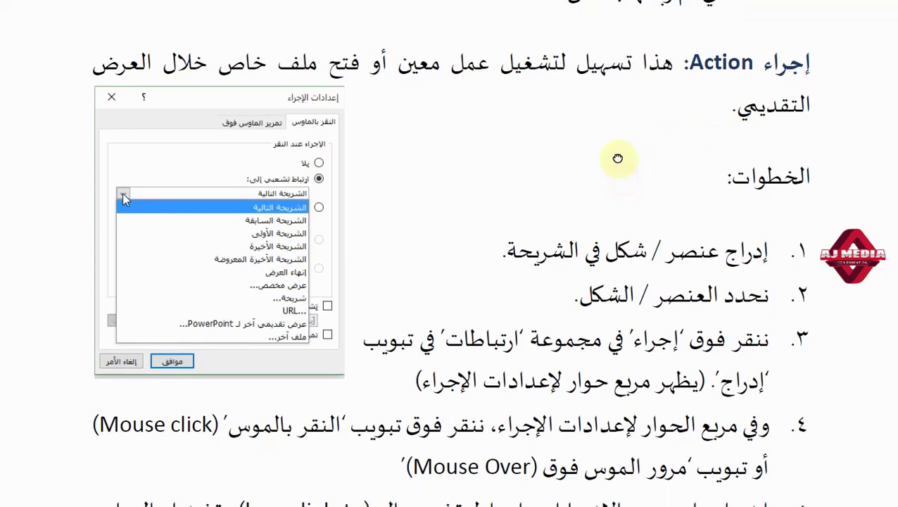
scroll(608, 98, "down", 1)
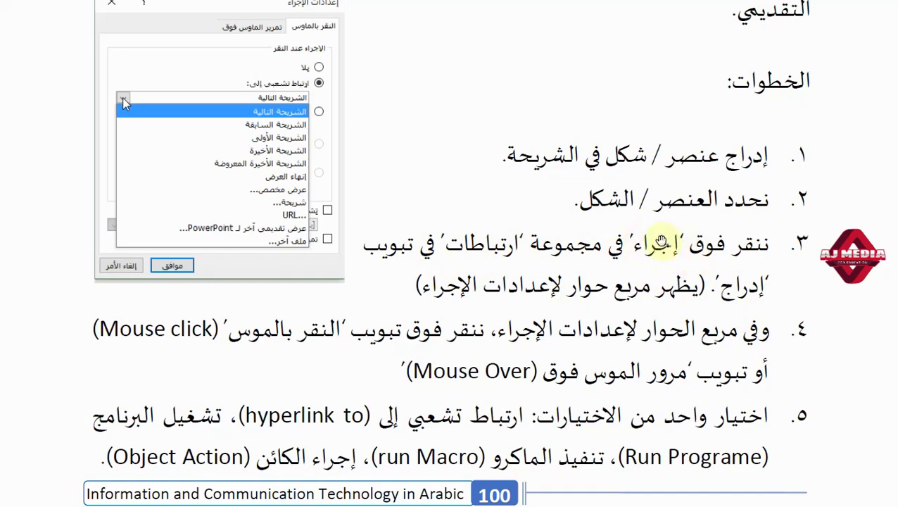
scroll(678, 303, "down", 1)
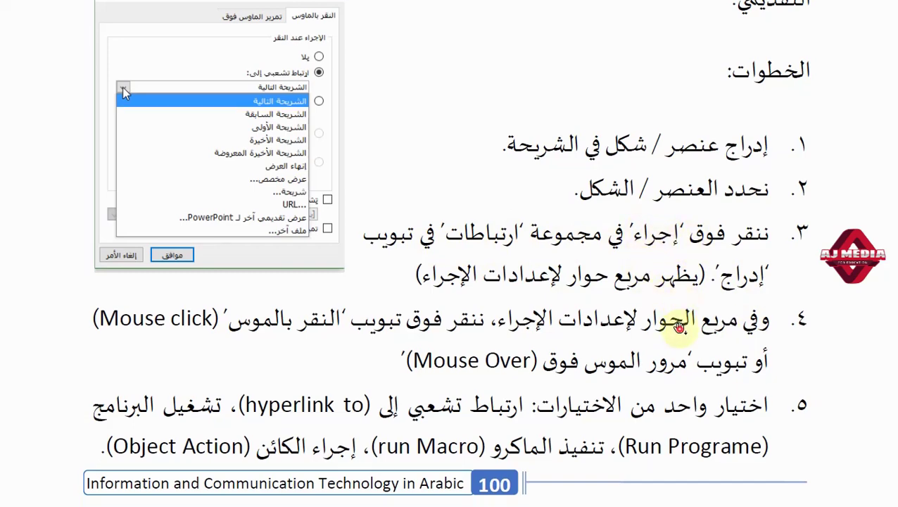
scroll(678, 310, "down", 3)
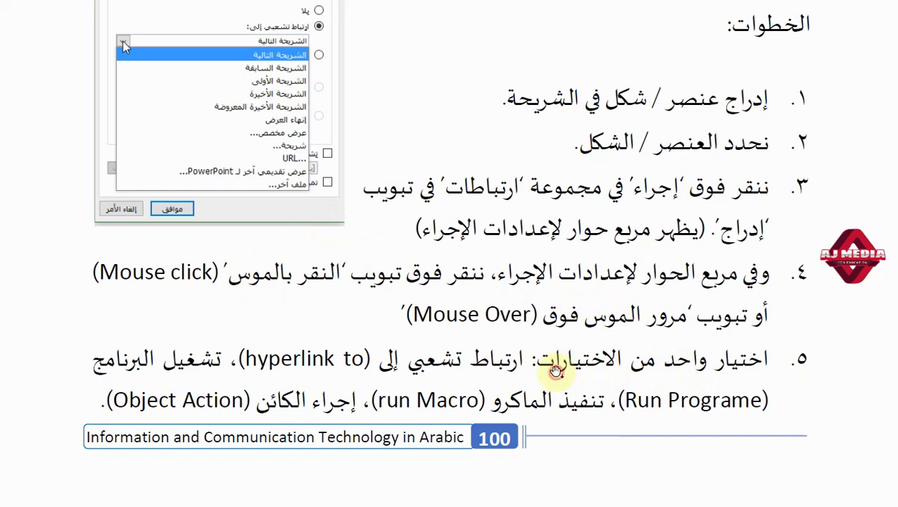
scroll(557, 371, "down", 5)
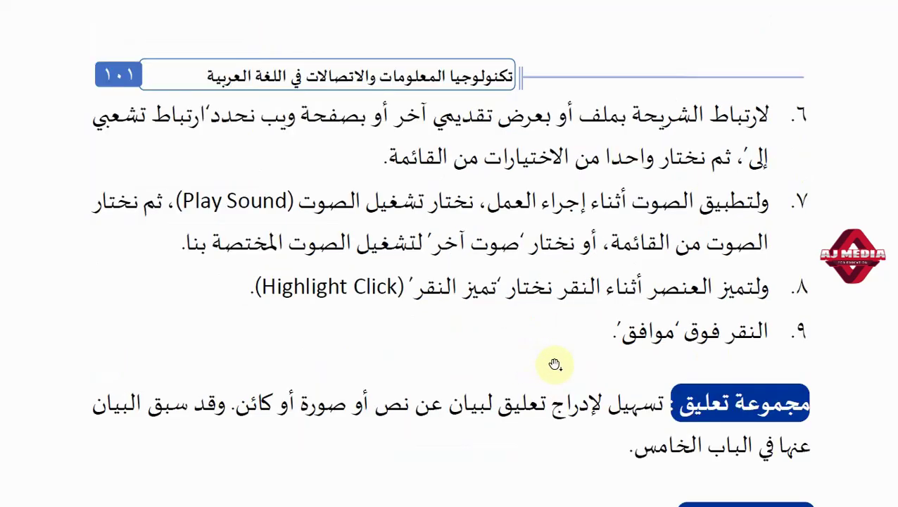
Read steps 6–9 on textbook page 101, then return to the presentation
scroll(555, 364, "up", 5)
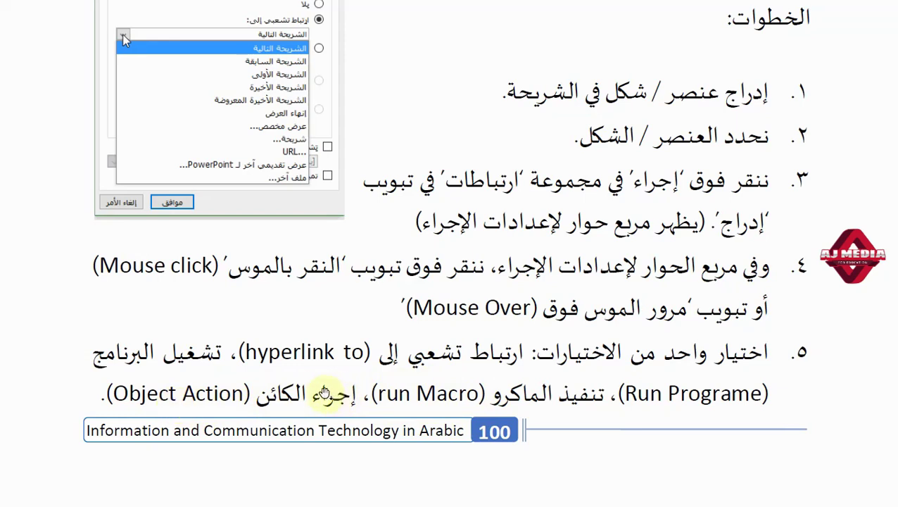
scroll(281, 390, "down", 5)
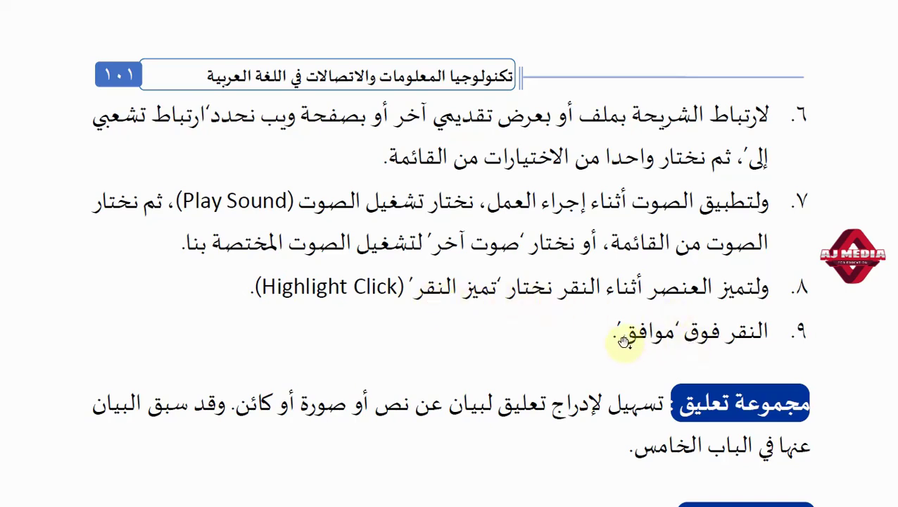
key("alt+Tab")
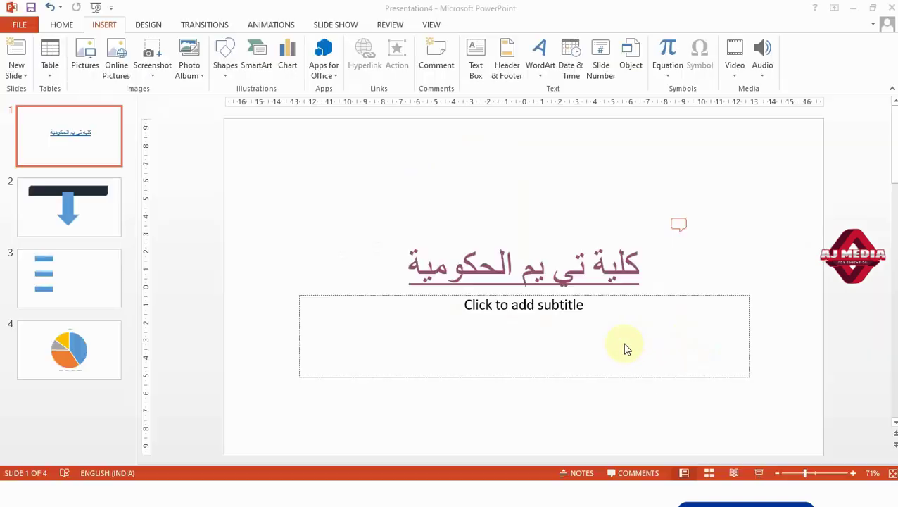
Delete the blue arrow from slide 2
left_click(101, 216)
left_click(499, 284)
left_click_drag(500, 284, 455, 348)
left_click(487, 201)
left_click(494, 304)
key("Delete")
Type 'TM Govt. College, Tirur' into the dark bar and enlarge the text
left_click(523, 197)
right_click(523, 194)
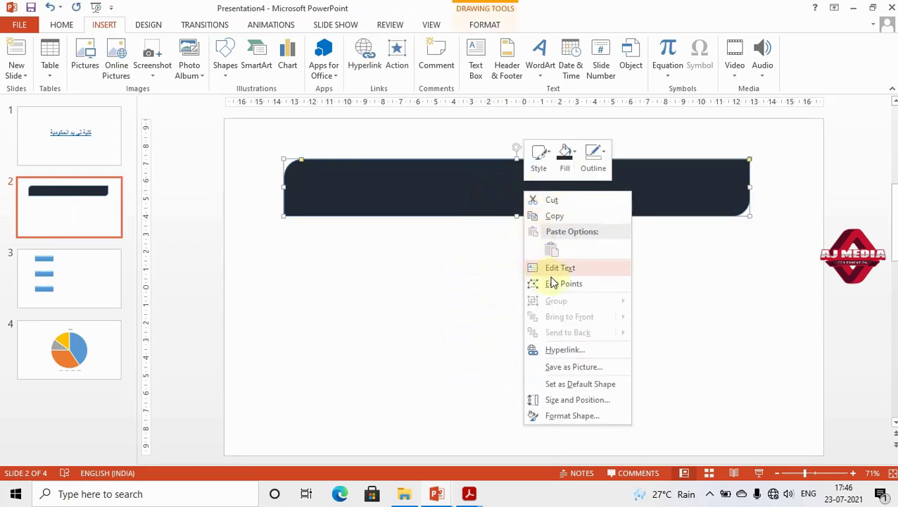
left_click(566, 268)
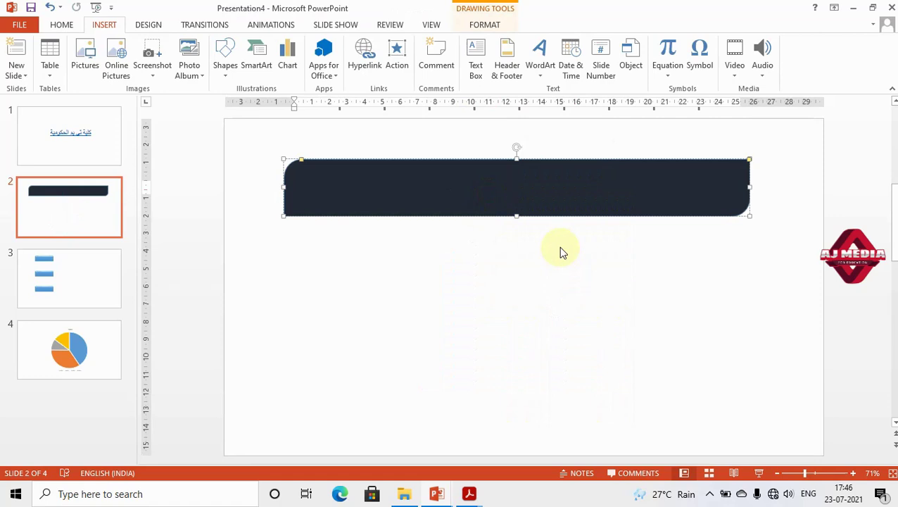
type("TM ")
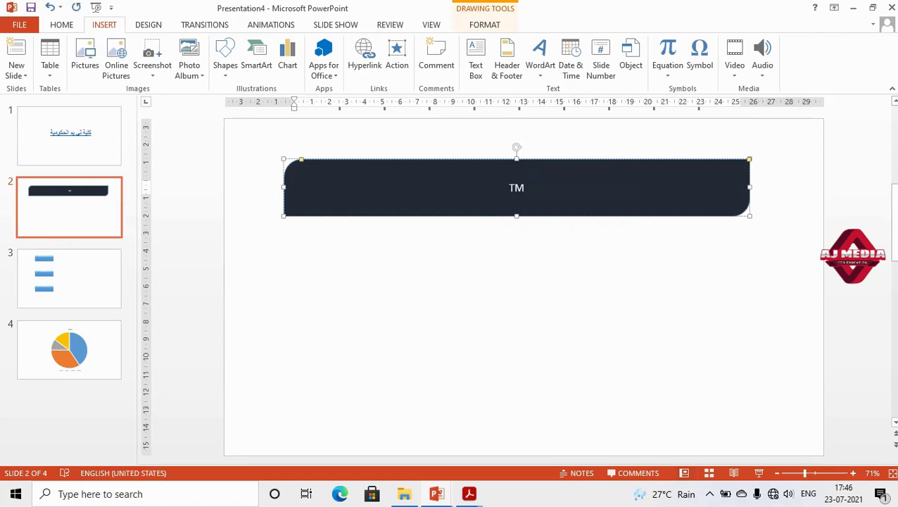
type("Govt")
type(" College, Tirur")
key("ctrl+a")
key("ctrl+shift+period")
left_click(489, 191)
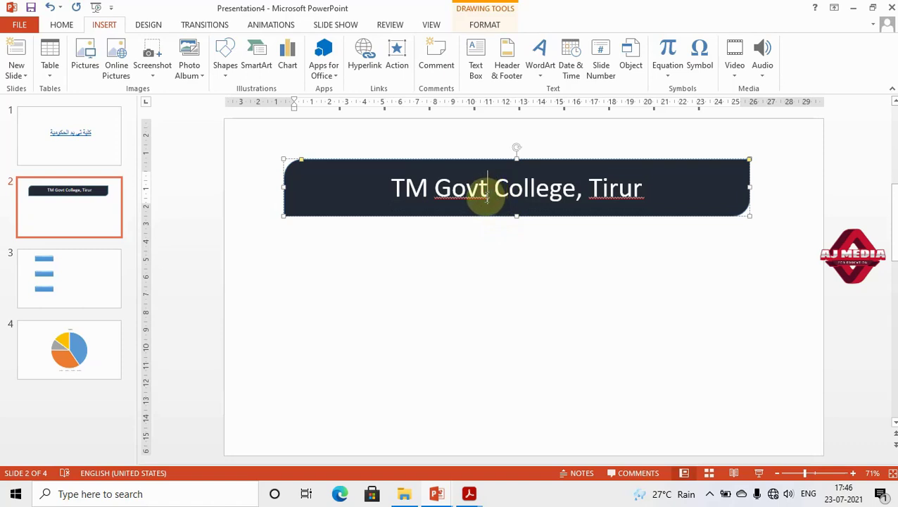
type(".")
left_click(497, 216)
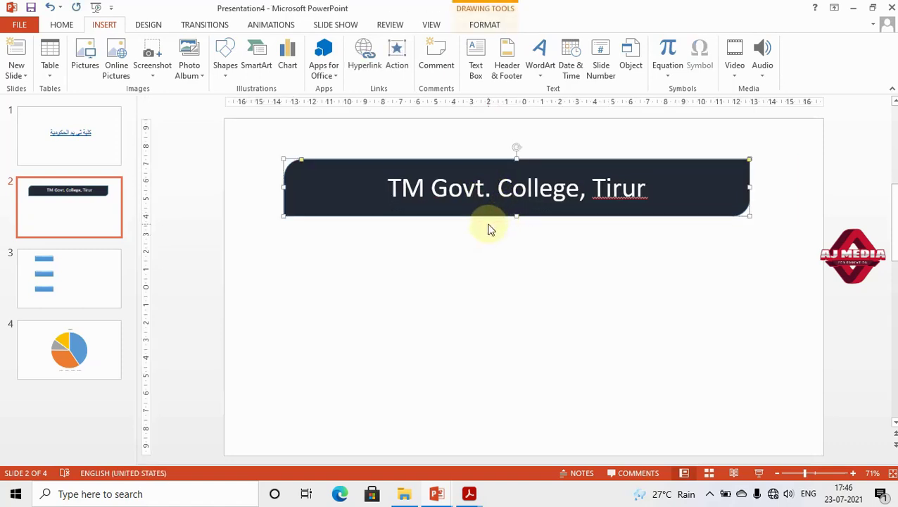
Set the bar's Mouse Click action to Hyperlink to: Next Slide
left_click(399, 60)
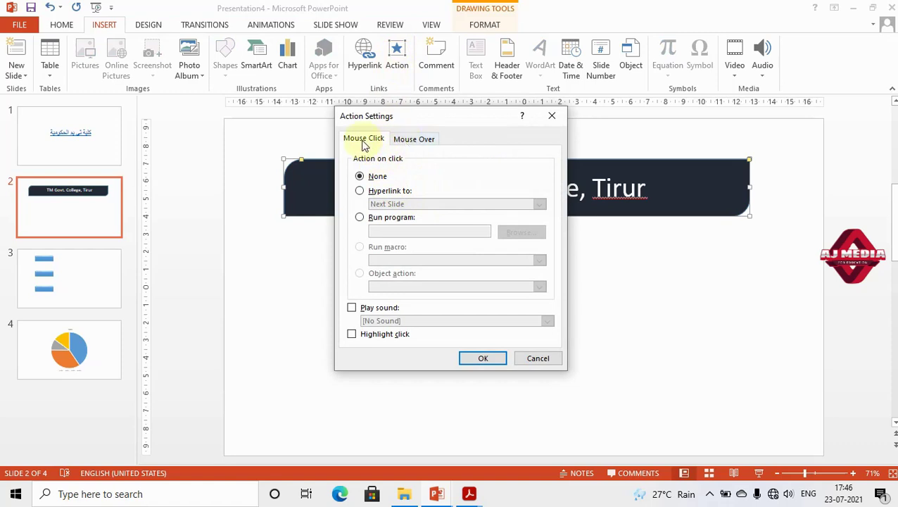
left_click(409, 143)
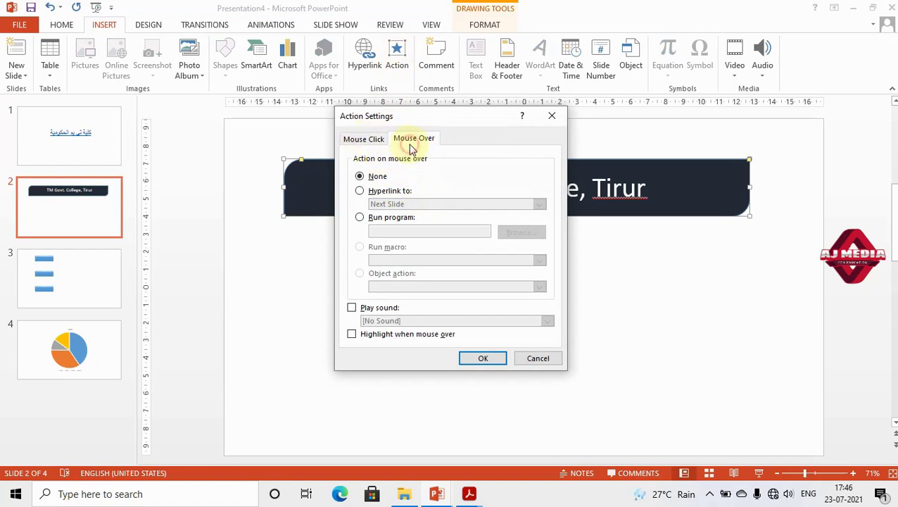
left_click(357, 139)
left_click(408, 140)
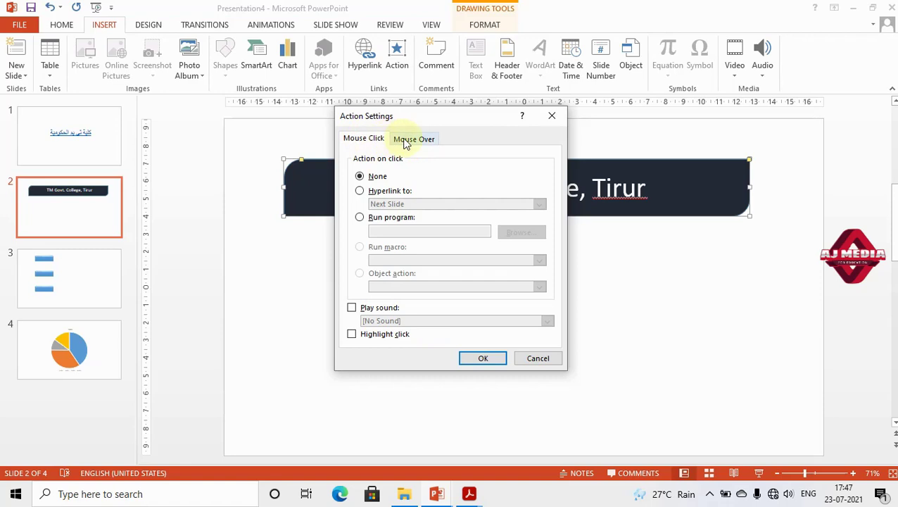
left_click(369, 141)
left_click(407, 138)
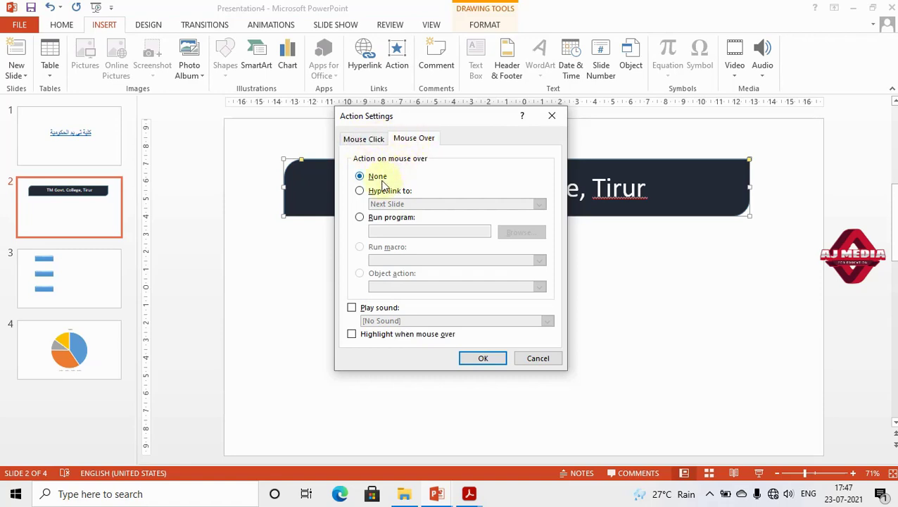
left_click(373, 145)
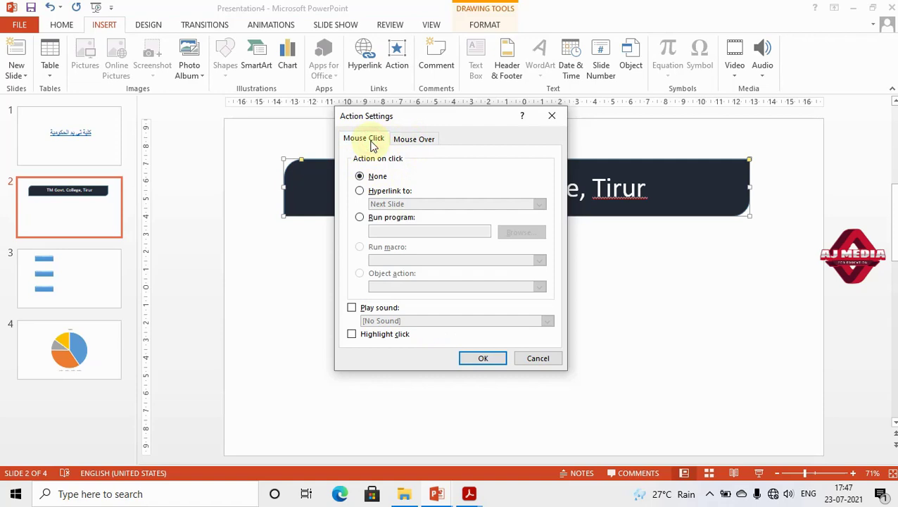
left_click(364, 193)
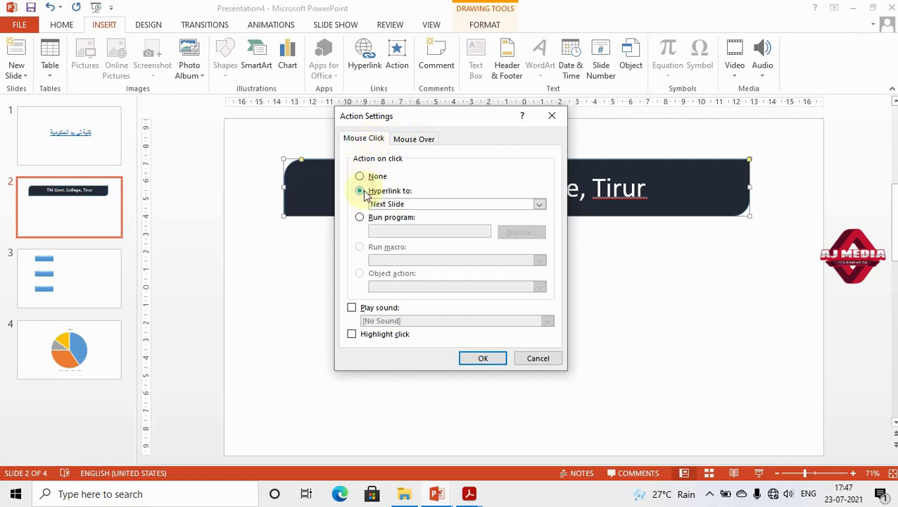
left_click(420, 206)
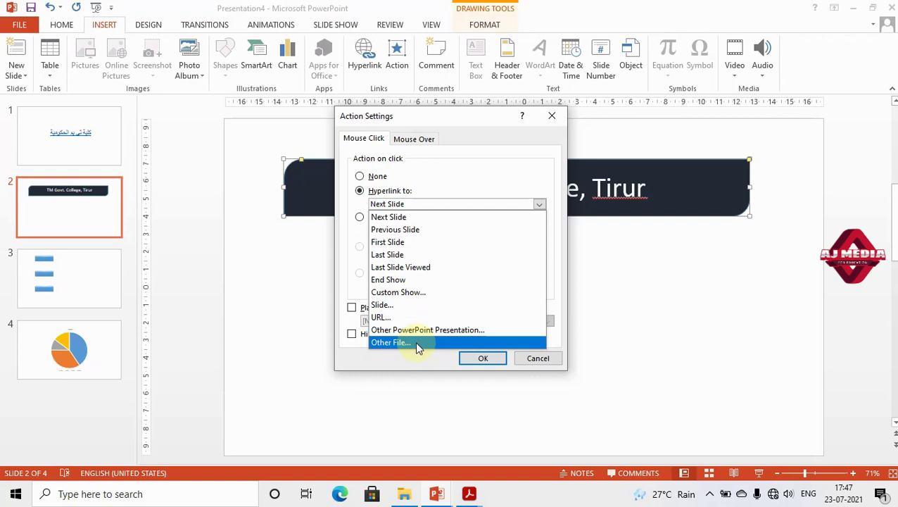
left_click(426, 218)
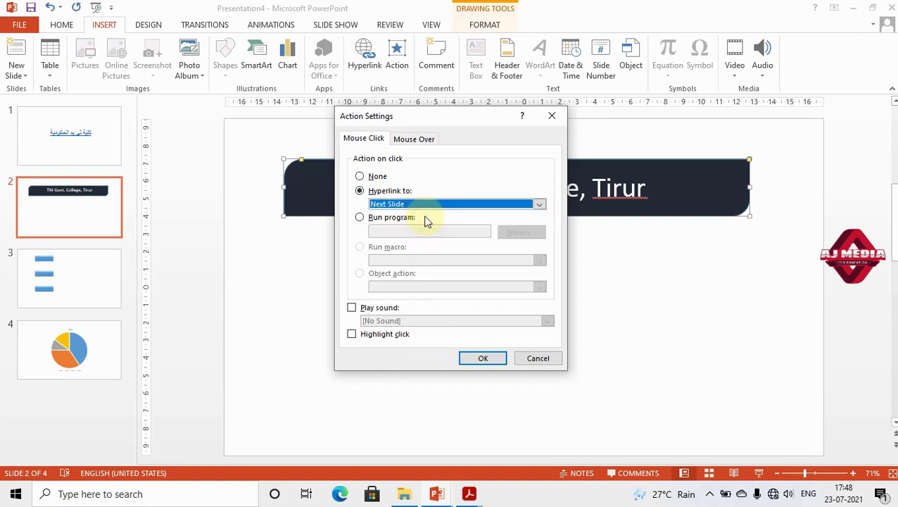
Turn on Play sound with the Voltage sound and Highlight click
left_click(352, 307)
left_click(405, 321)
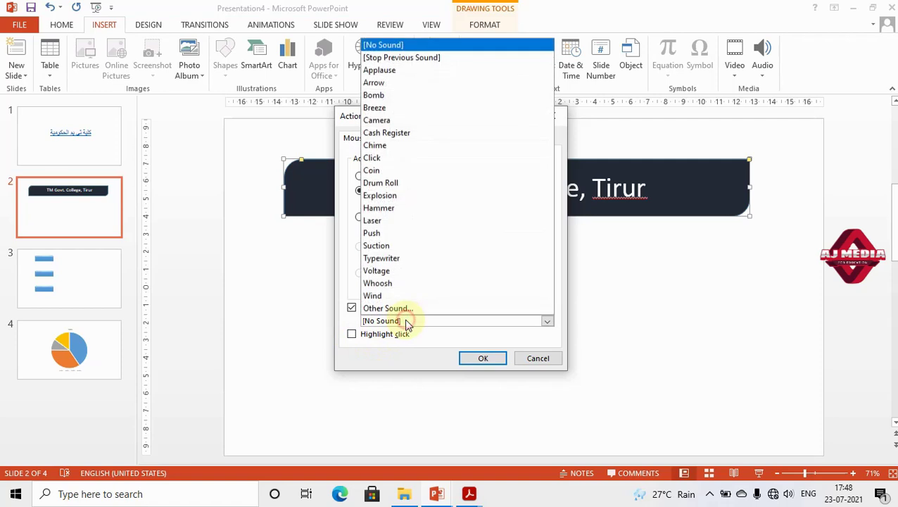
left_click(413, 273)
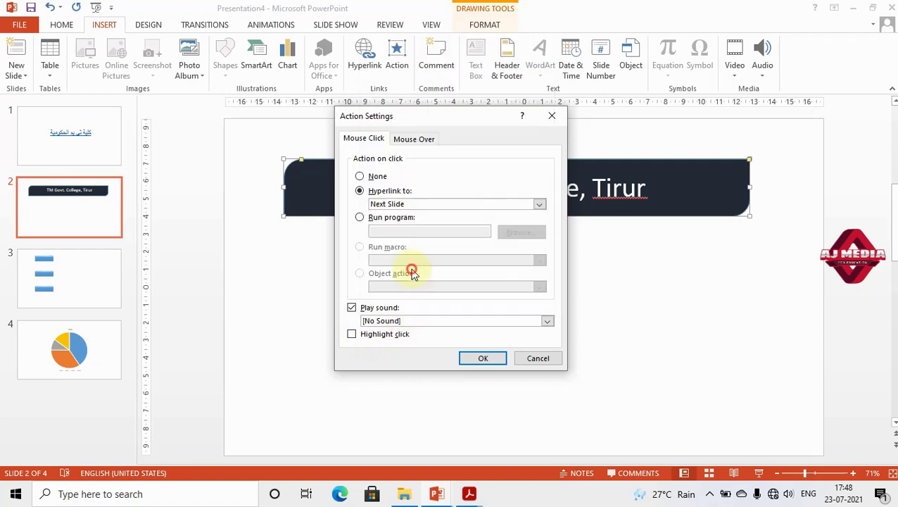
left_click(352, 334)
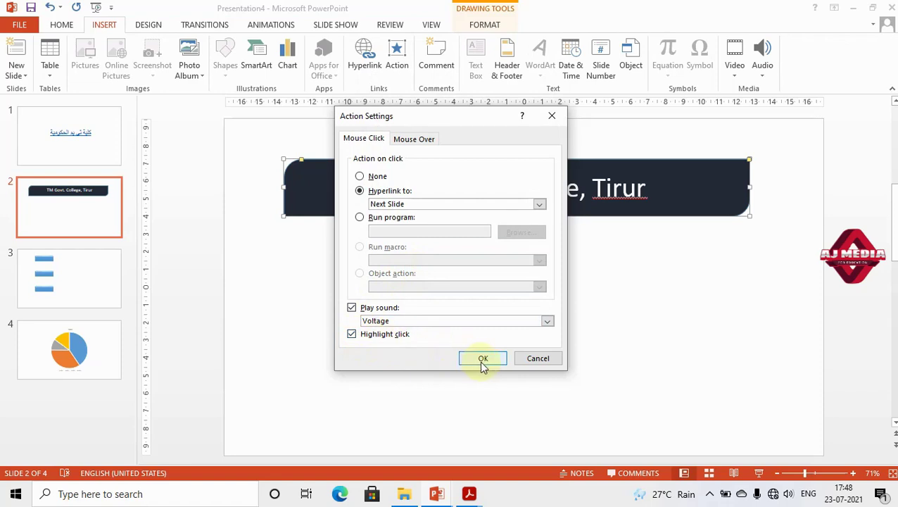
Apply the action and confirm in a slide show that the bar advances to slide 3
left_click(480, 360)
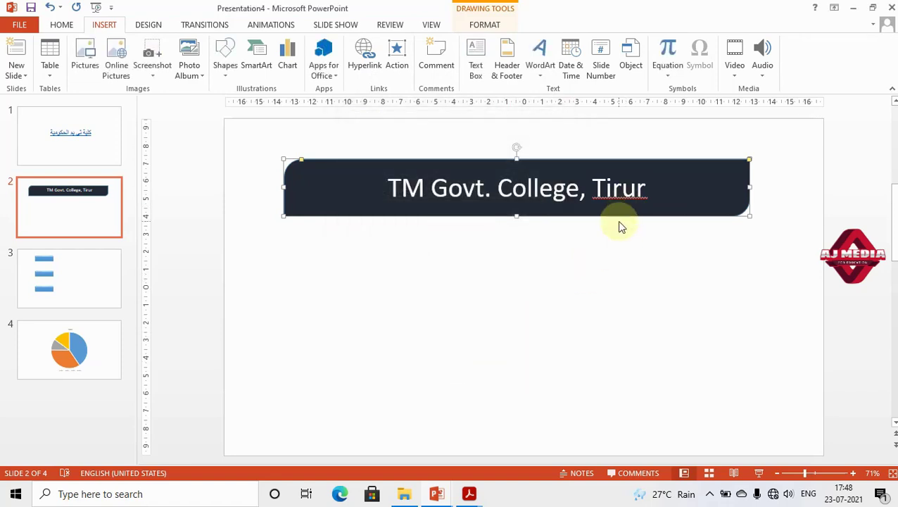
left_click(759, 473)
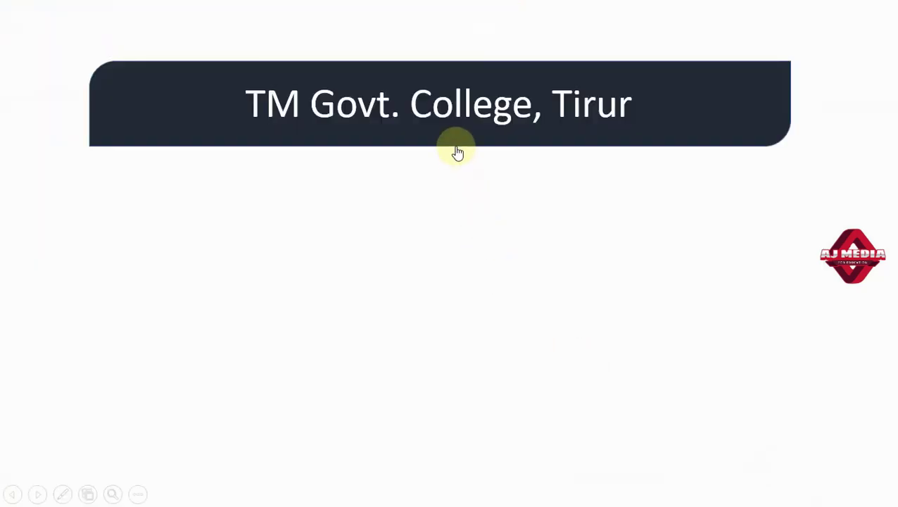
left_click(432, 111)
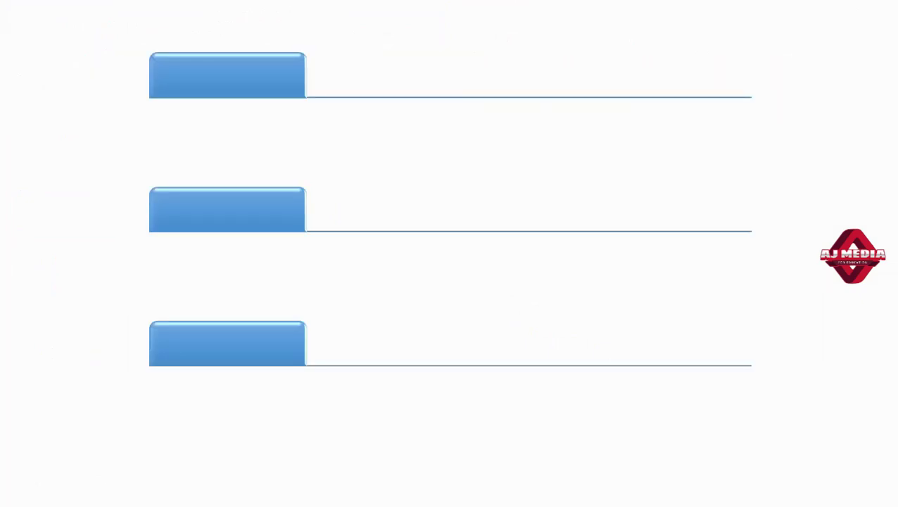
key("Escape")
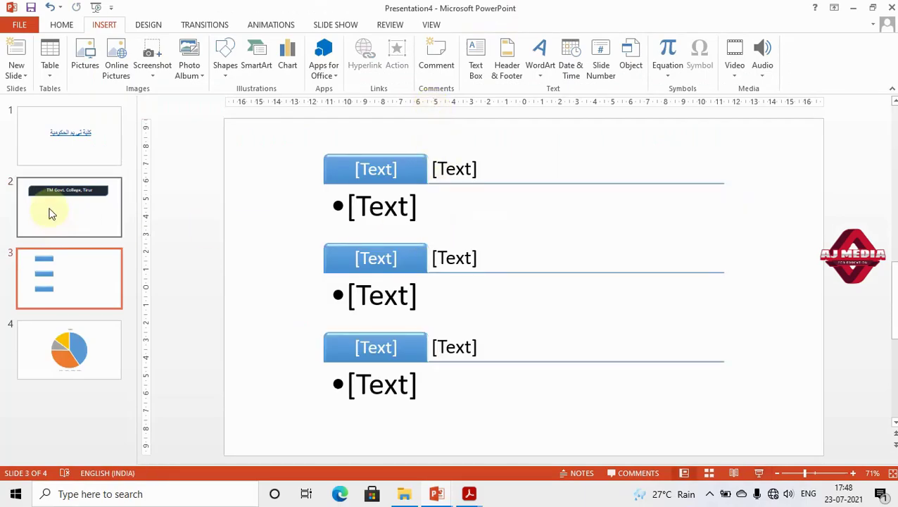
left_click(50, 210)
left_click(497, 209)
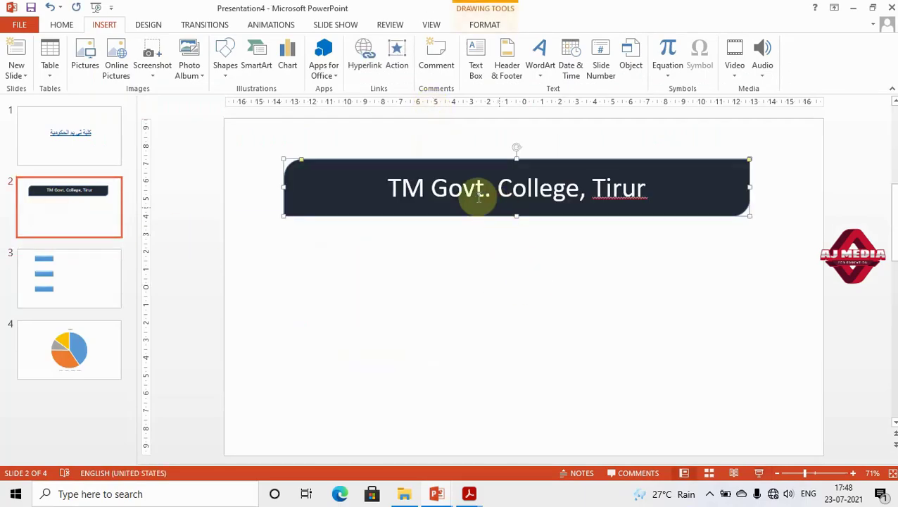
Change the bar's hyperlink target to First Slide
left_click(398, 60)
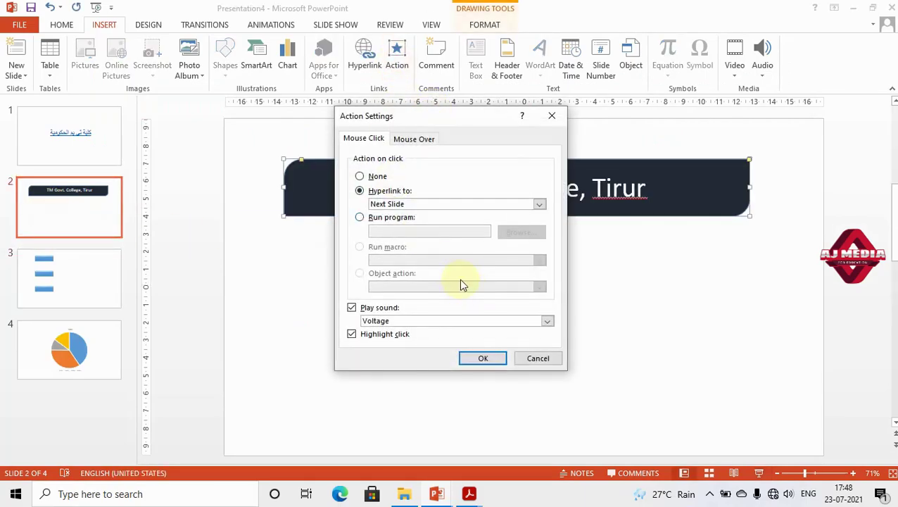
left_click(436, 205)
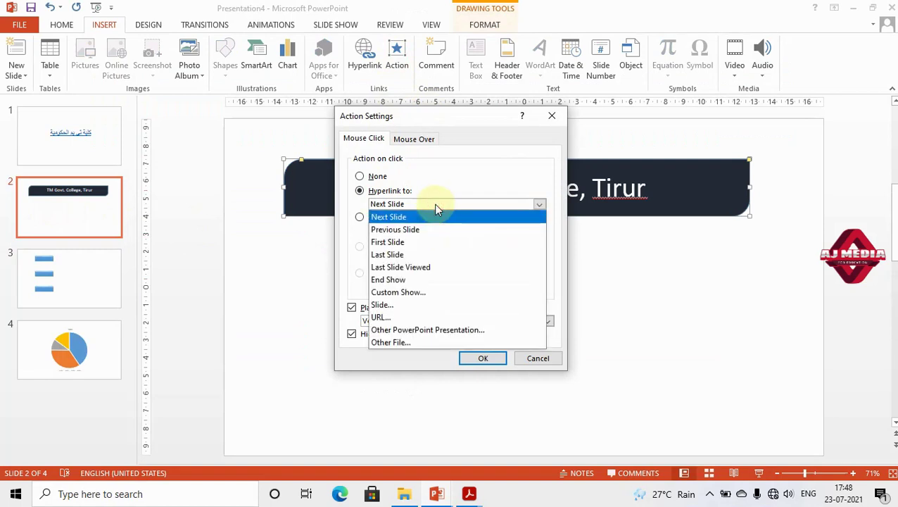
left_click(428, 241)
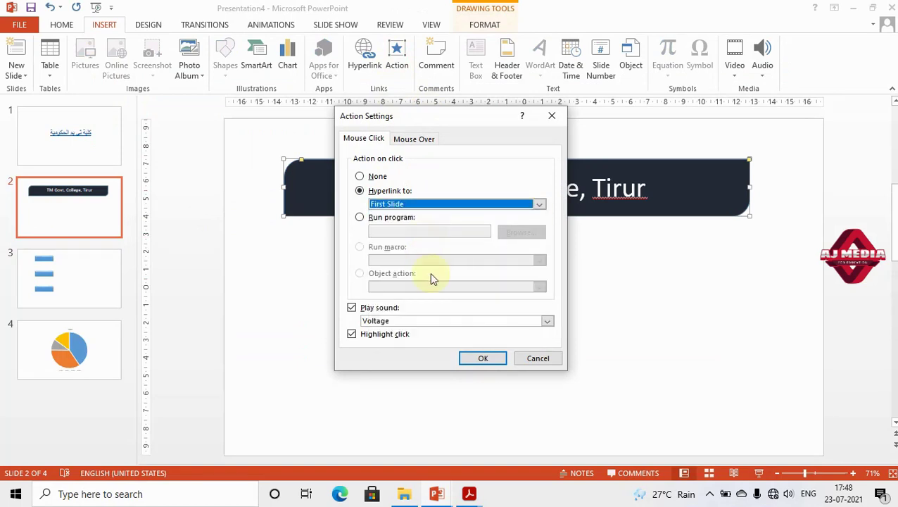
left_click(483, 359)
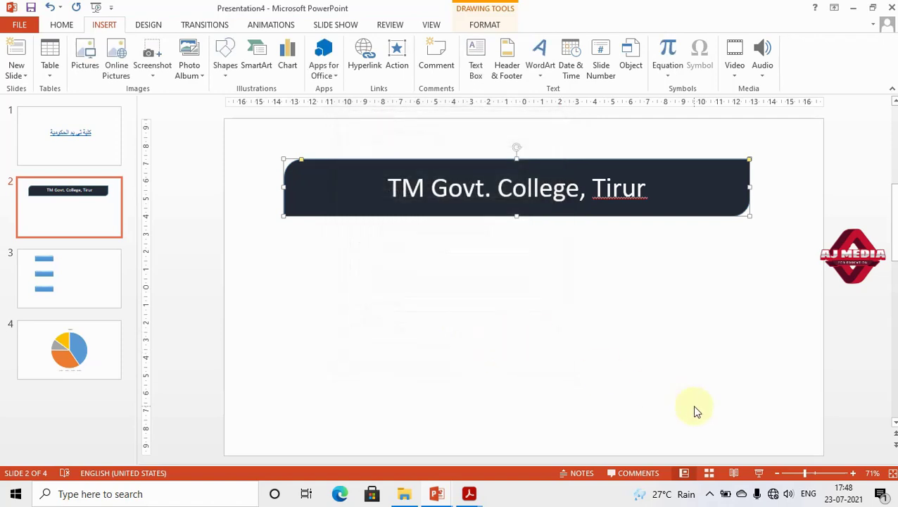
Check in a slide show that clicking the bar jumps to slide 1
left_click(759, 473)
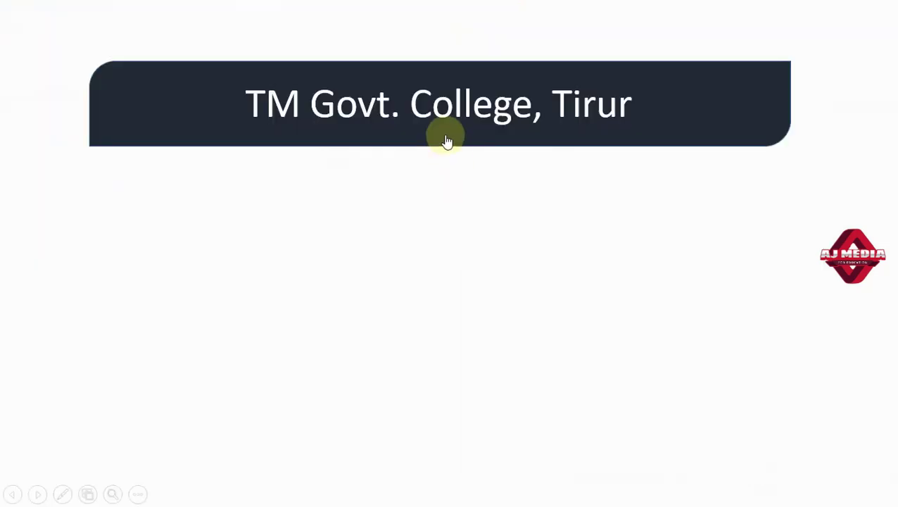
left_click(445, 140)
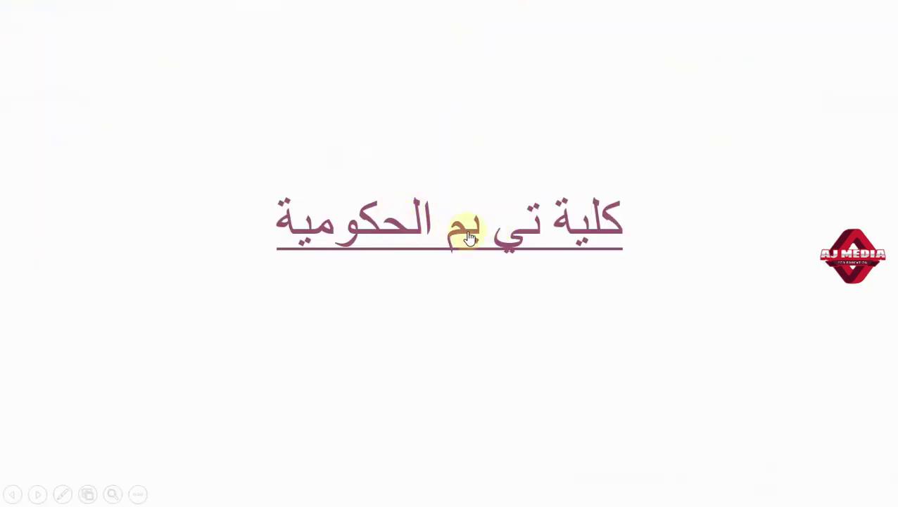
key("Escape")
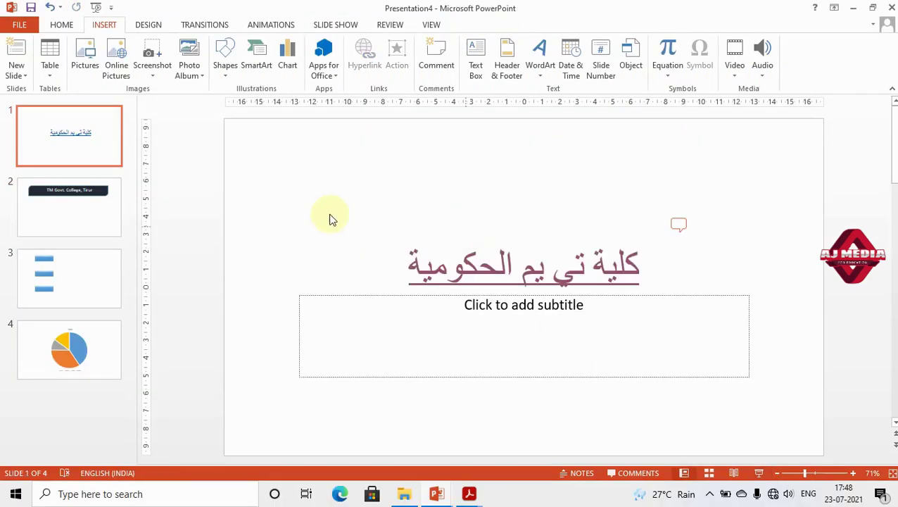
left_click(102, 195)
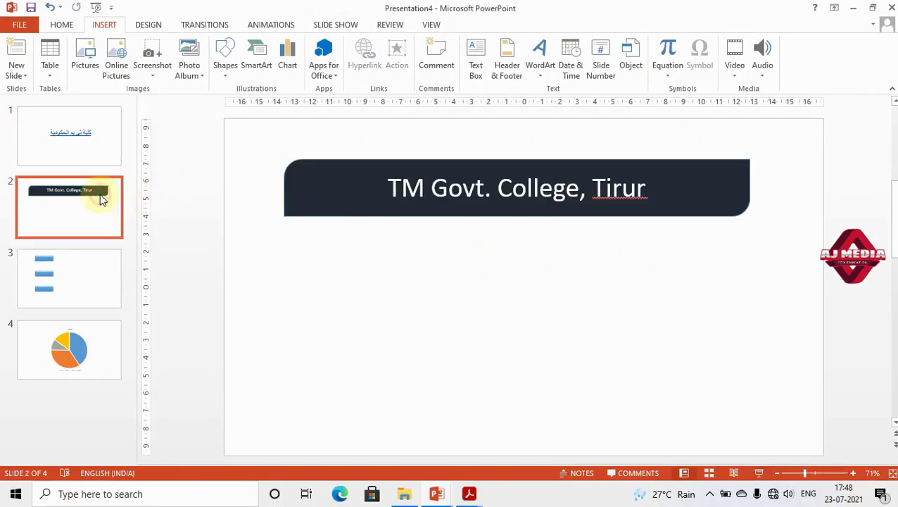
Set the TM Govt. College, Tirur bar's click action to hyperlink to Slide 4
left_click(457, 206)
left_click(396, 53)
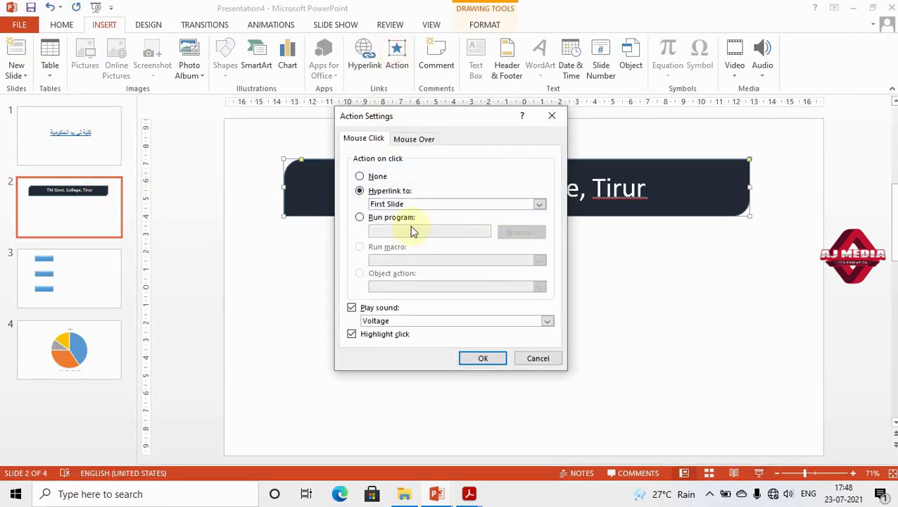
left_click(416, 204)
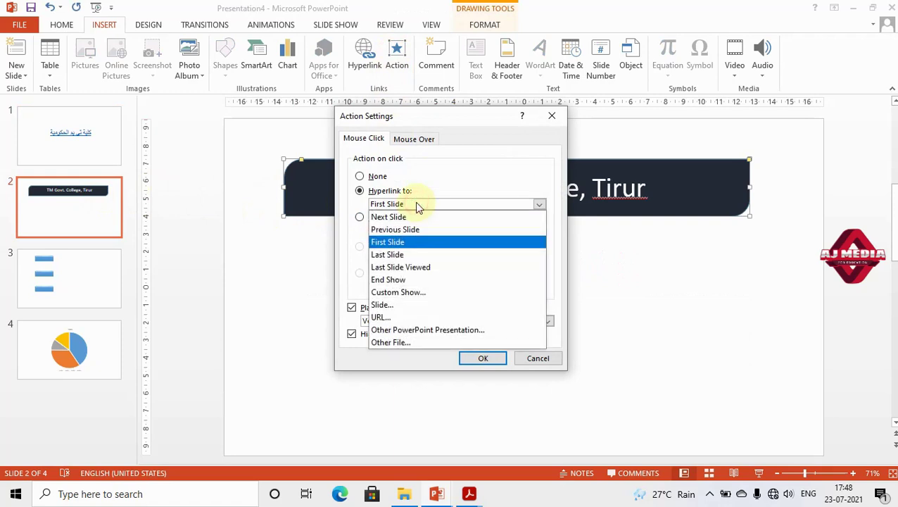
left_click(440, 307)
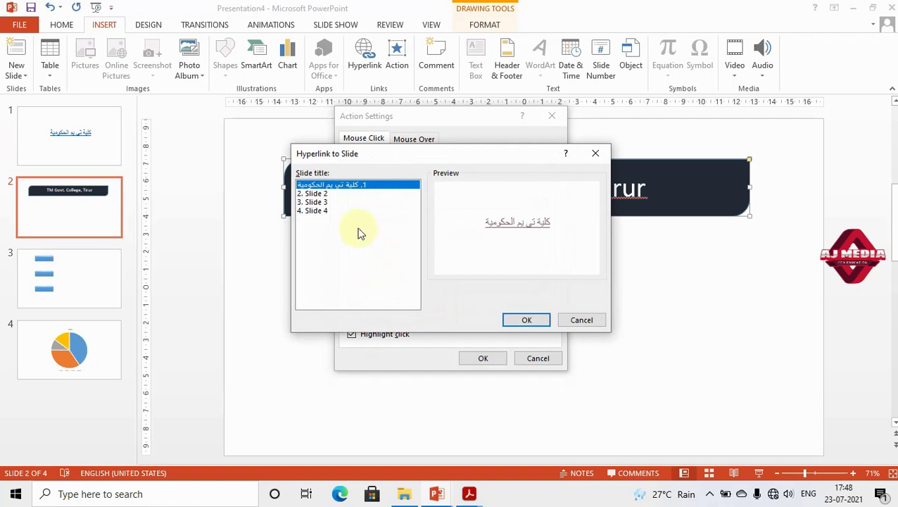
left_click(314, 211)
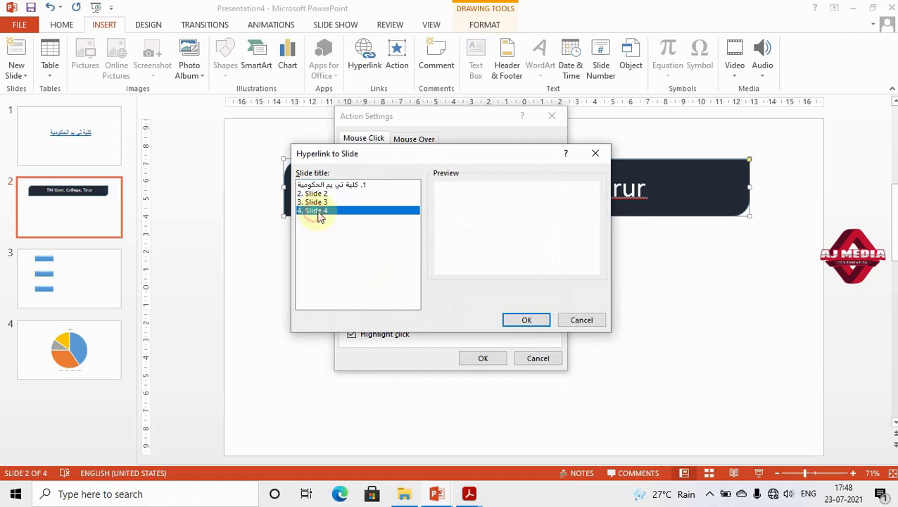
left_click(526, 320)
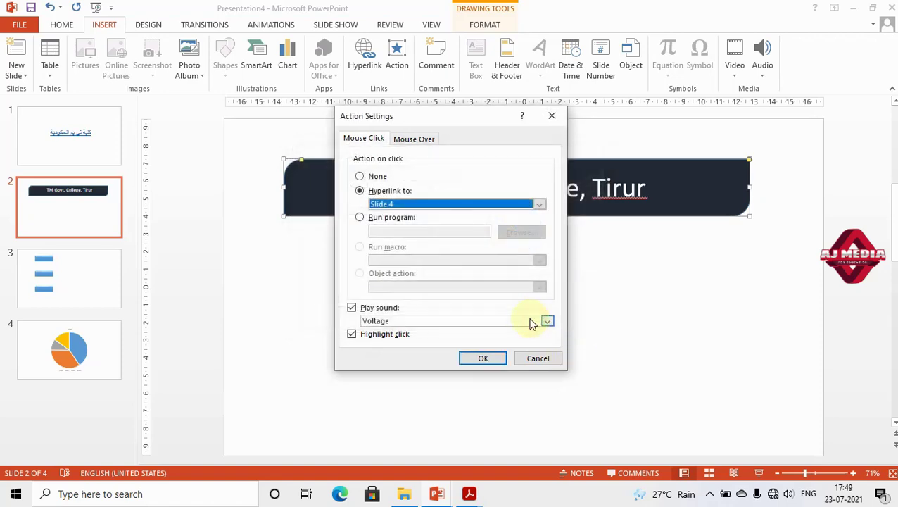
left_click(483, 358)
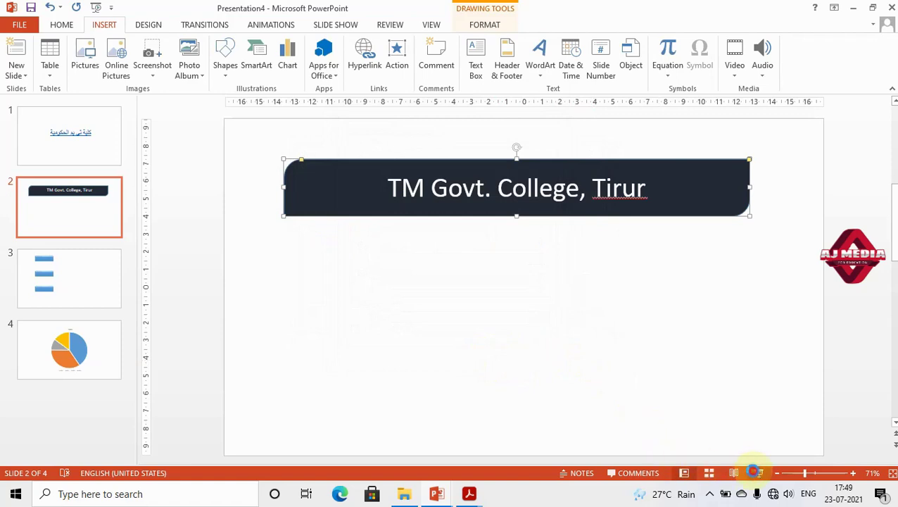
Test the link in a slide show from slide 2, jumping to slide 4, then exit
left_click(759, 474)
left_click(457, 104)
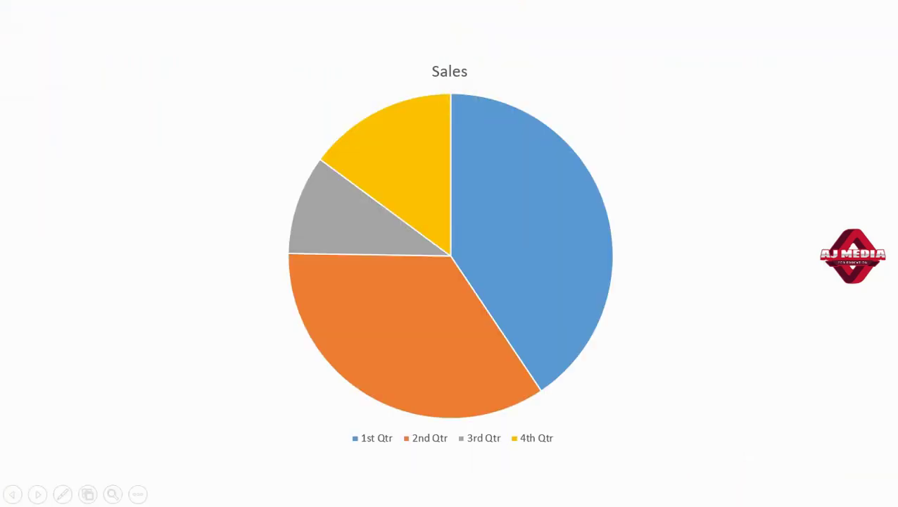
key("Escape")
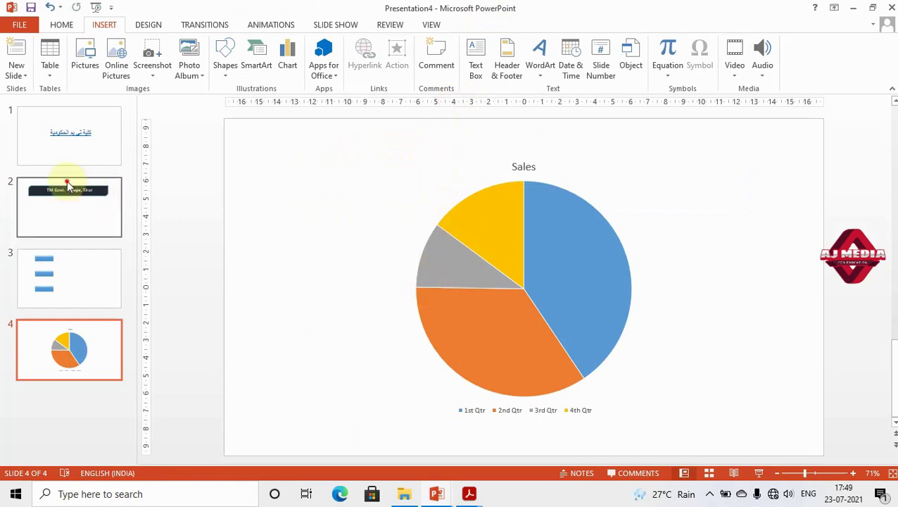
On slide 2, select the whole college bar and choose Other PowerPoint Presentation as its link target
left_click(66, 180)
left_click(491, 188)
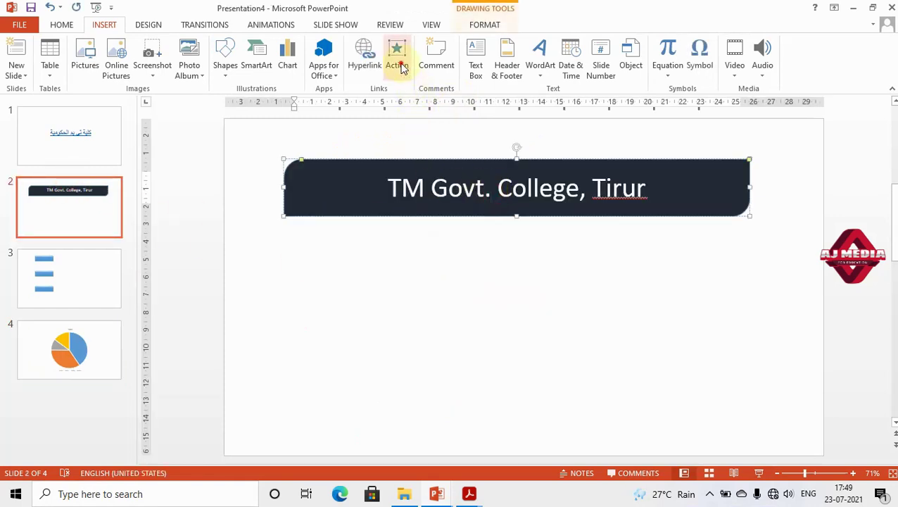
left_click(396, 58)
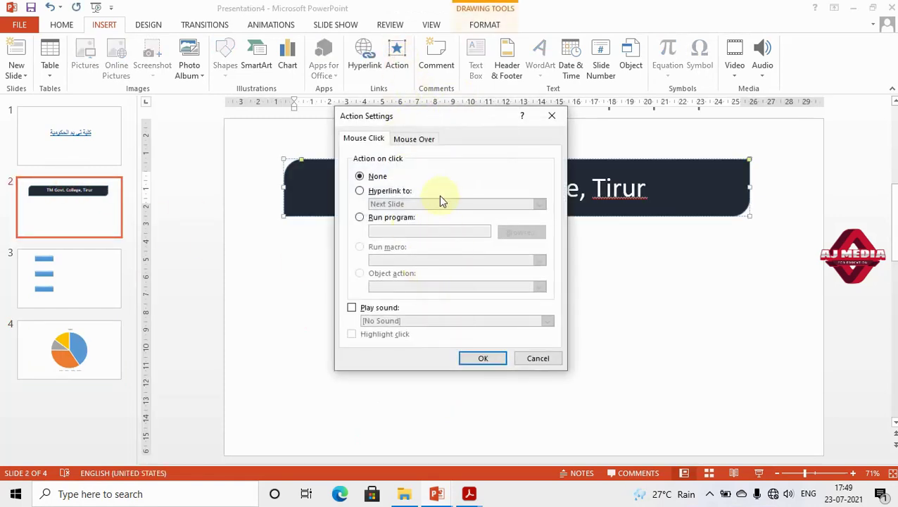
left_click(548, 114)
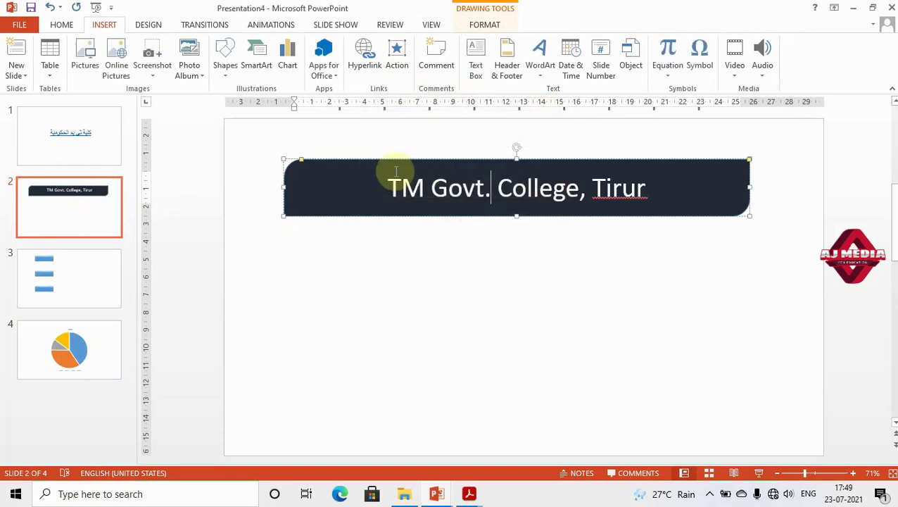
left_click(394, 163)
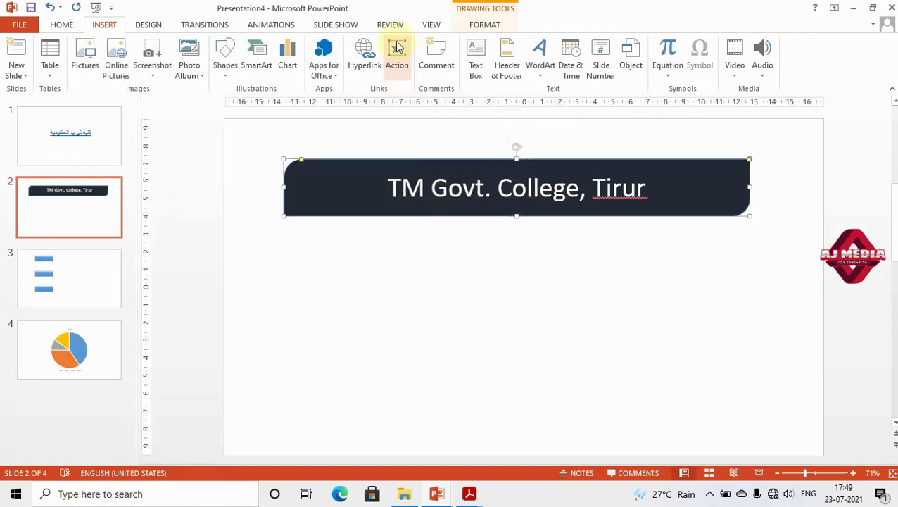
left_click(397, 56)
left_click(420, 203)
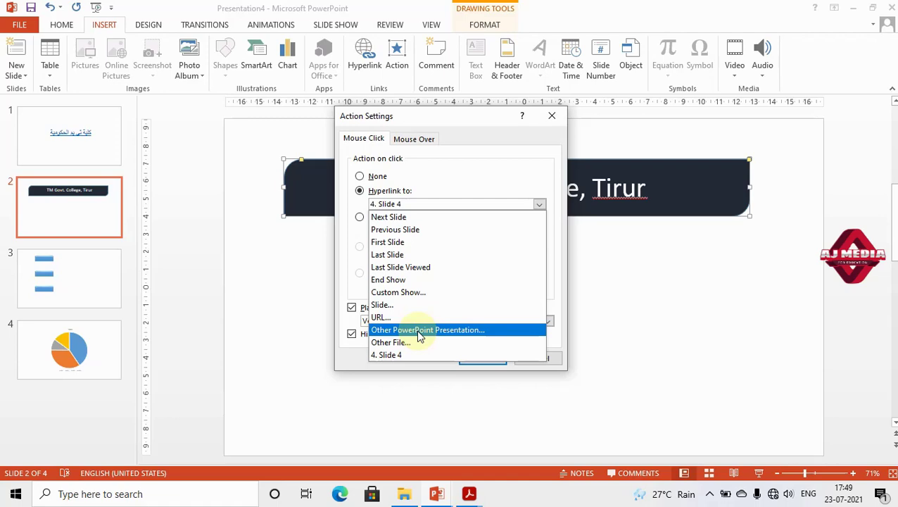
left_click(417, 332)
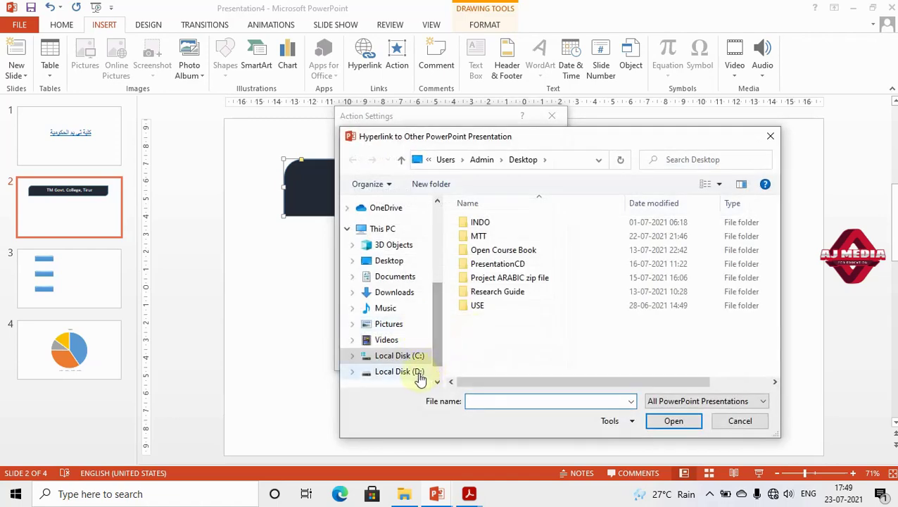
Link the college bar to D:\أهمية الصحافة.pptx and apply the action settings
left_click(412, 372)
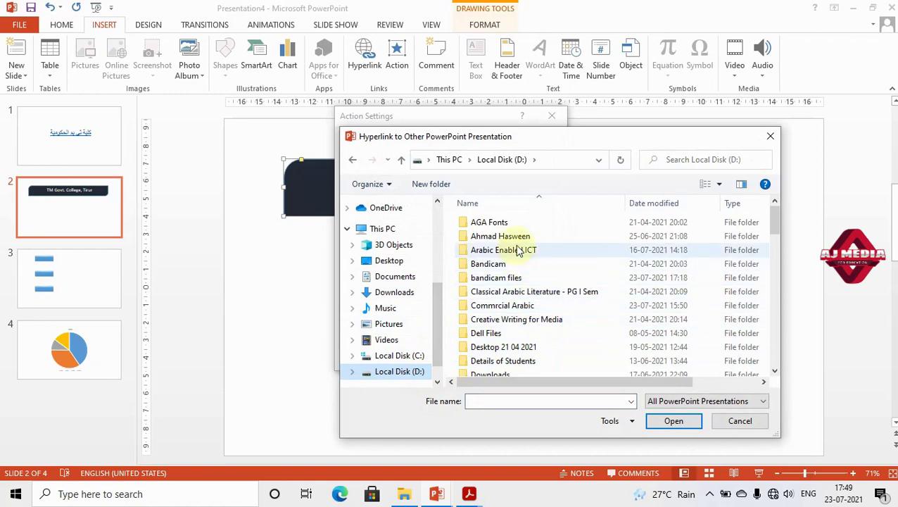
scroll(517, 251, "down", 3)
scroll(521, 317, "down", 5)
scroll(518, 337, "down", 5)
scroll(512, 339, "down", 5)
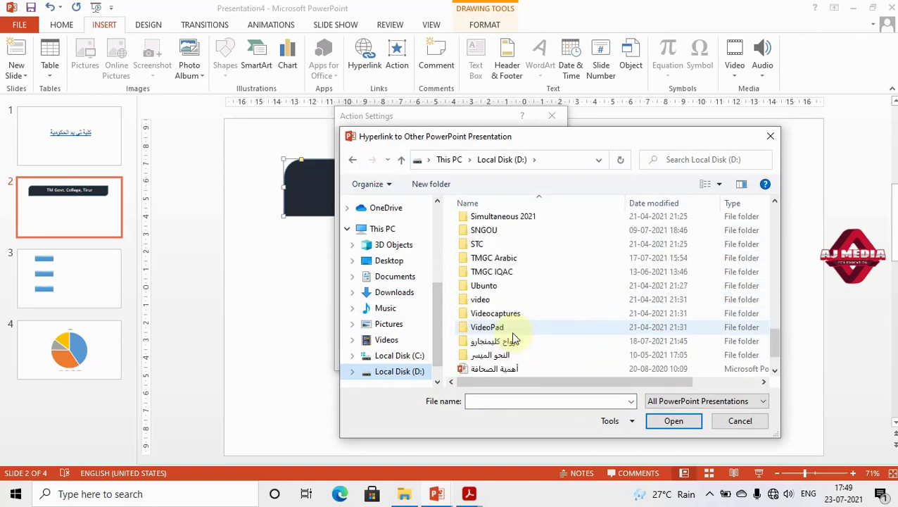
double_click(508, 355)
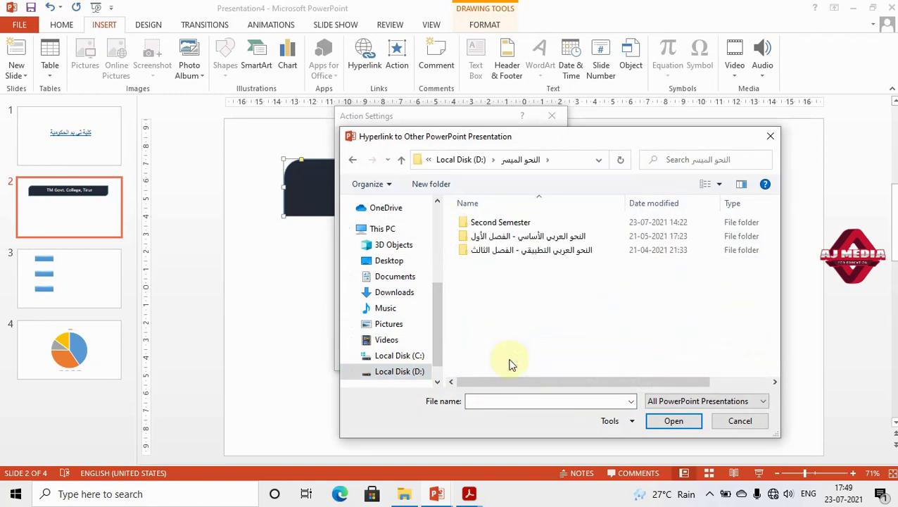
left_click(466, 160)
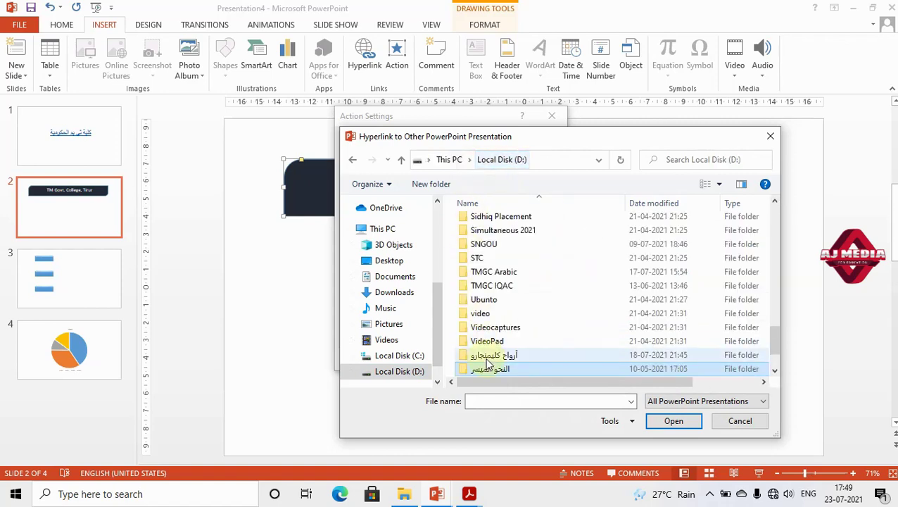
scroll(489, 359, "down", 2)
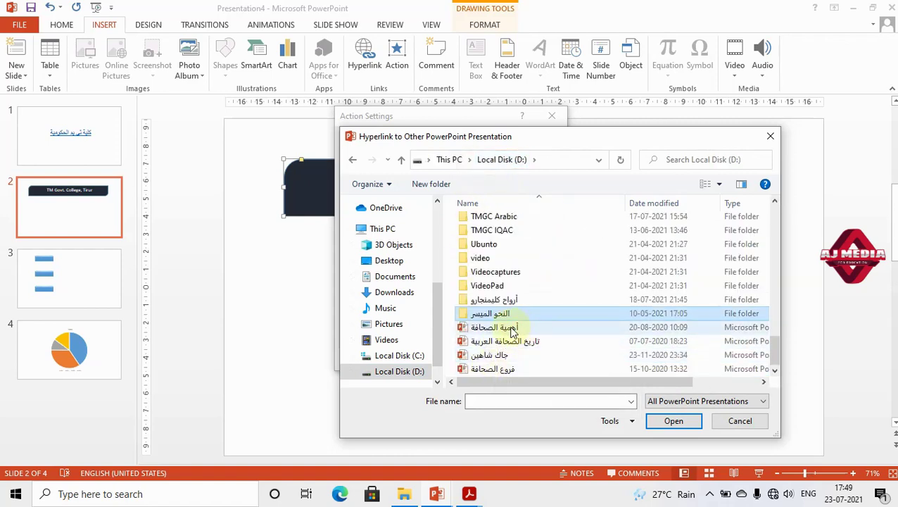
left_click(512, 328)
left_click(673, 422)
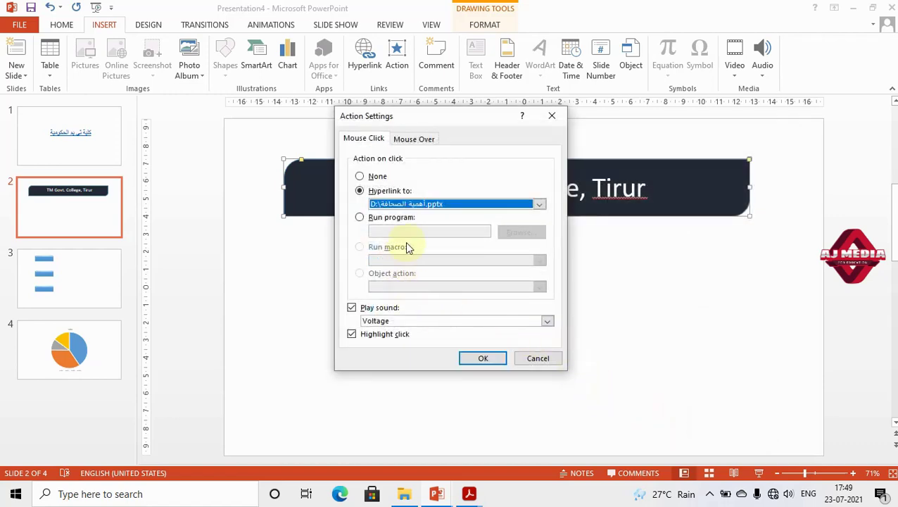
left_click(482, 360)
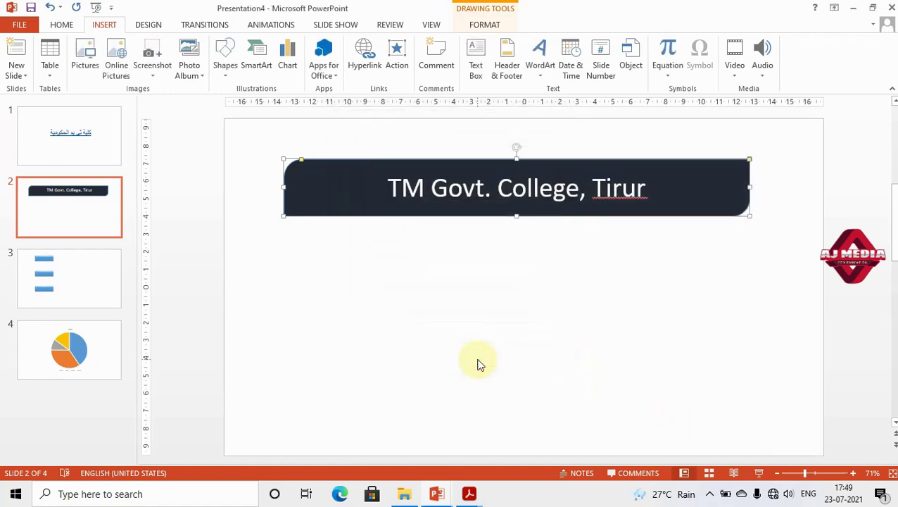
left_click(487, 324)
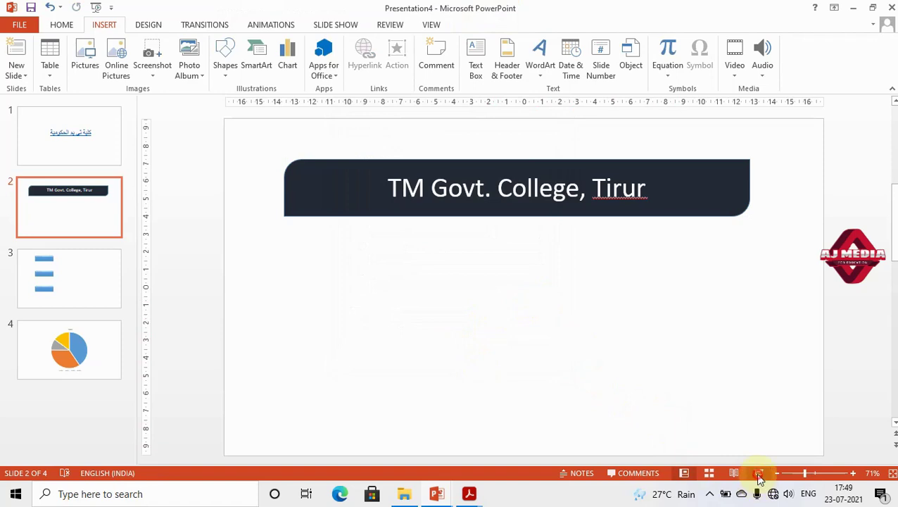
left_click(758, 472)
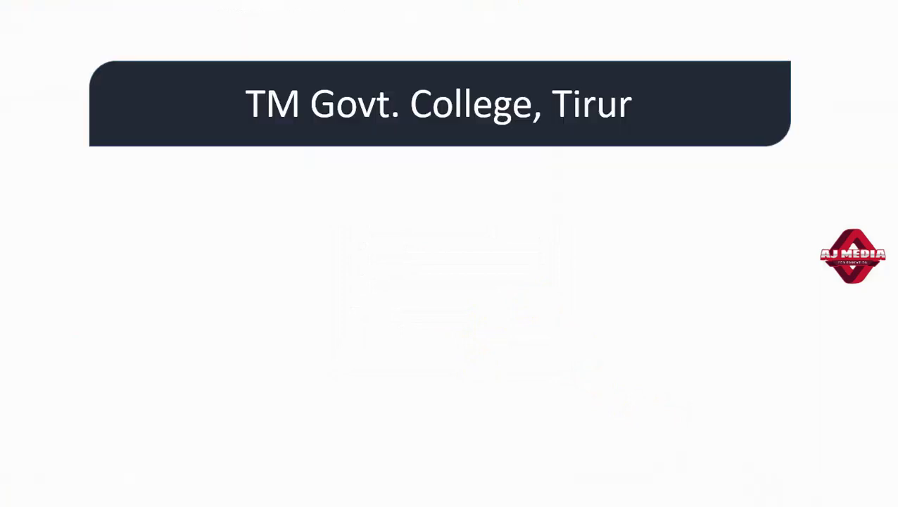
left_click(459, 135)
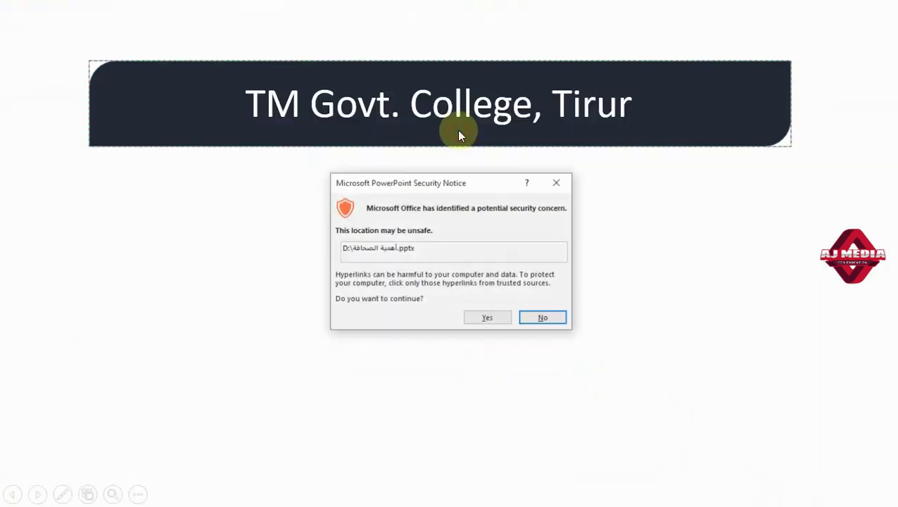
left_click(495, 319)
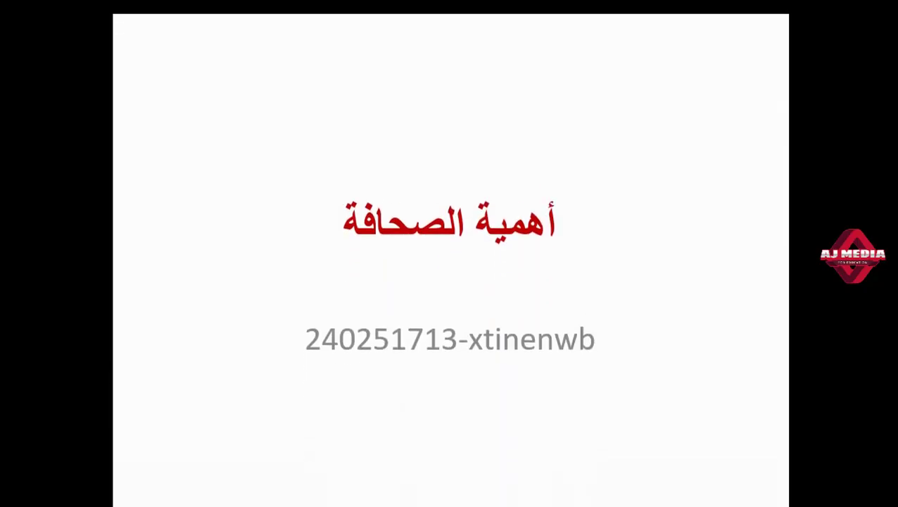
key("Right")
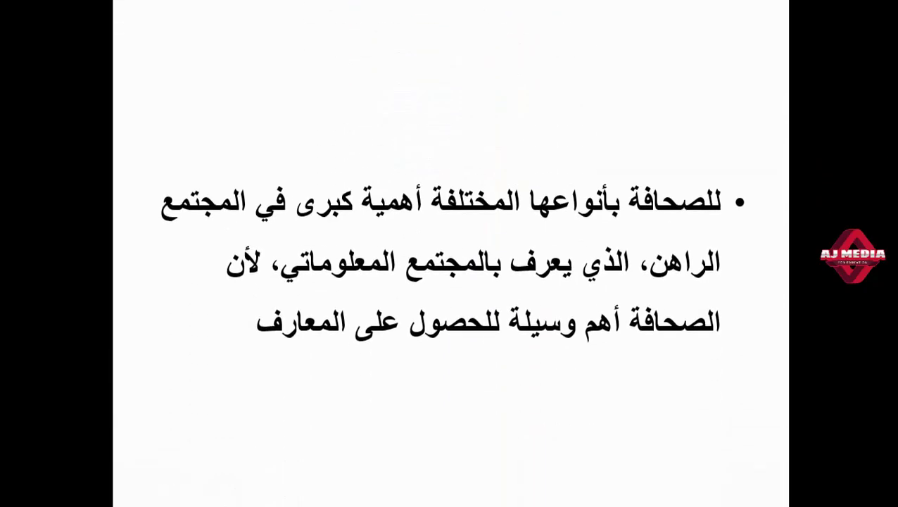
key("Right")
key("Right")
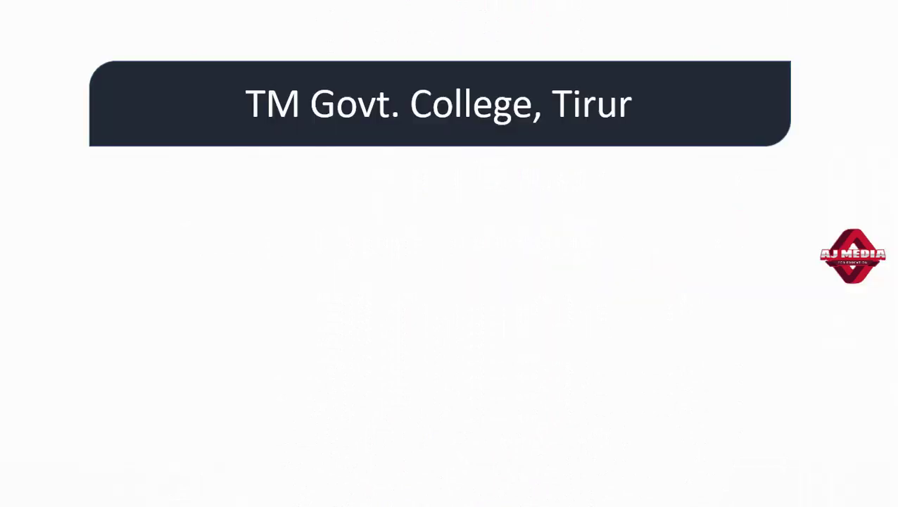
key("Escape")
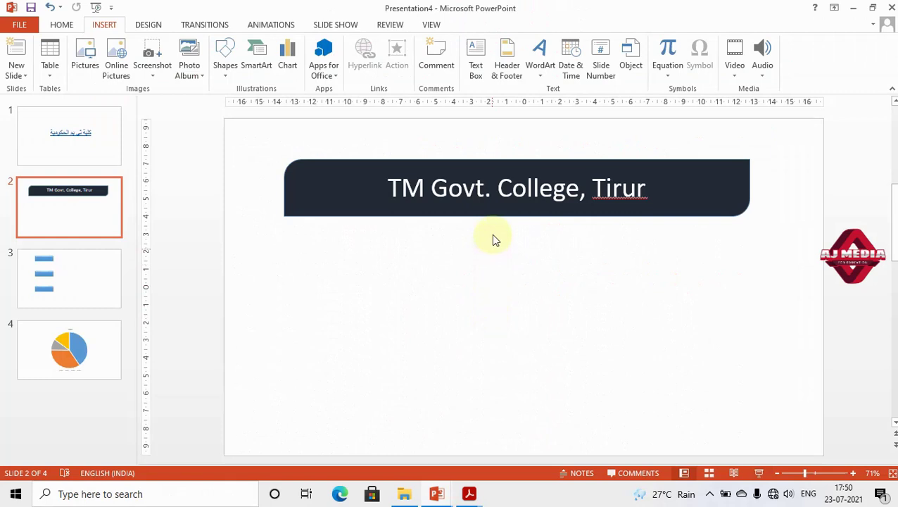
left_click(495, 212)
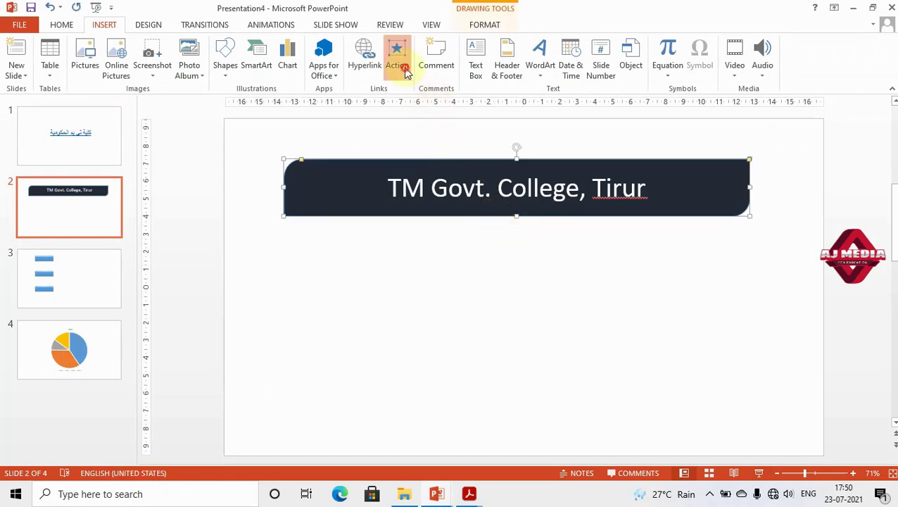
Switch the college bar's click action to Run program
left_click(396, 53)
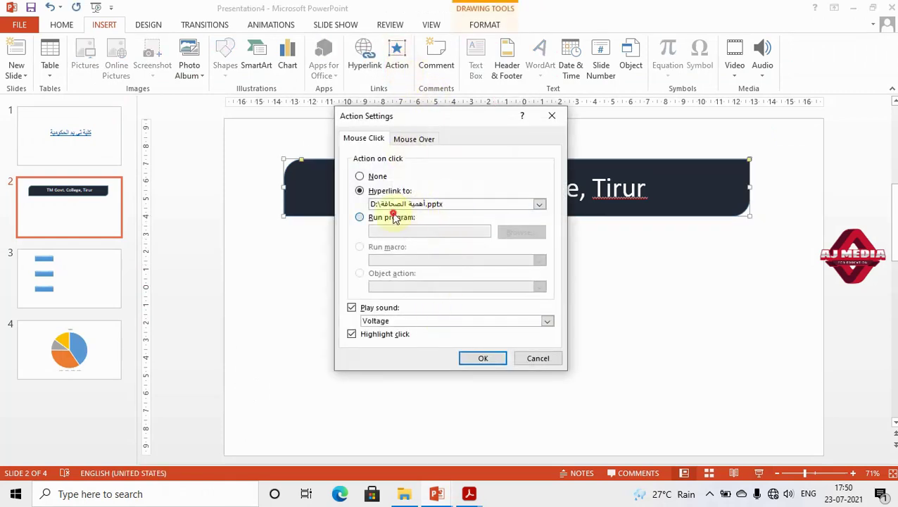
left_click(392, 216)
left_click(510, 233)
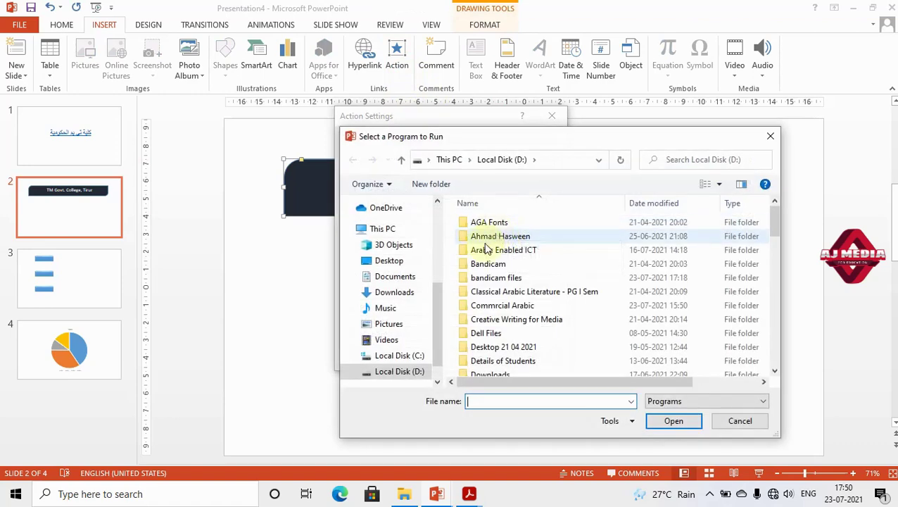
Choose the Acrobat Reader DC shortcut on the Desktop as the program and apply it
scroll(511, 333, "down", 6)
scroll(511, 333, "down", 1)
scroll(511, 333, "down", 4)
scroll(511, 333, "down", 2)
scroll(511, 333, "down", 2)
scroll(510, 332, "down", 3)
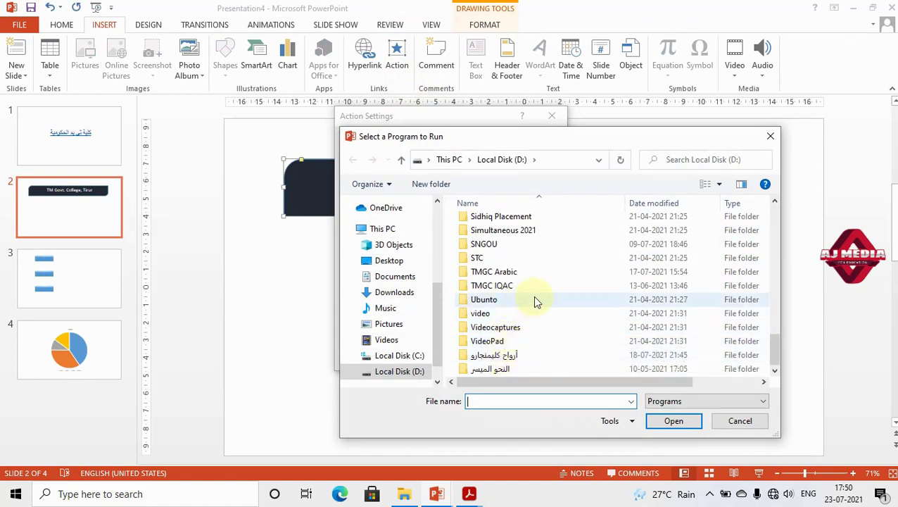
scroll(518, 291, "up", 1)
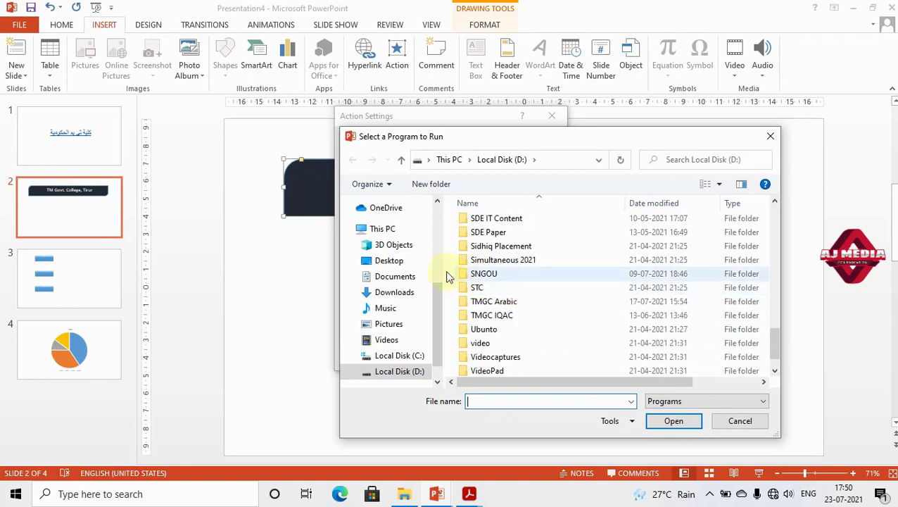
left_click(400, 260)
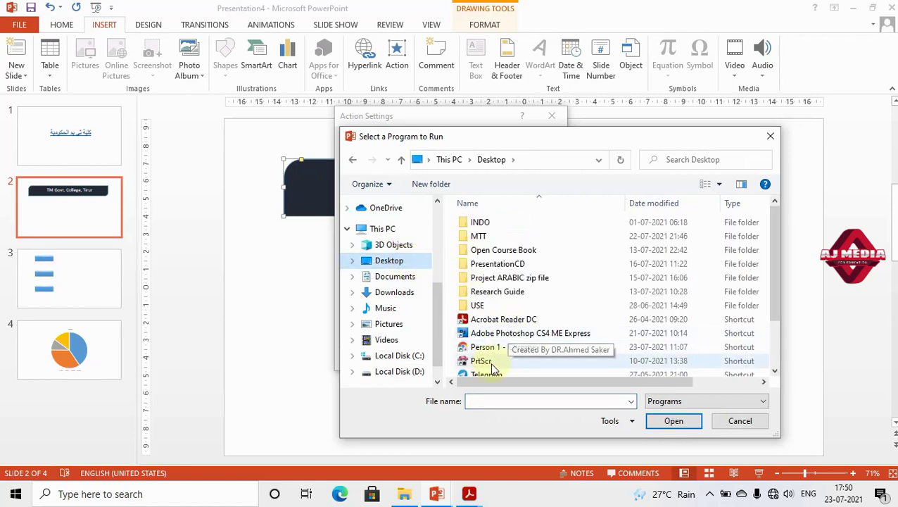
left_click(516, 321)
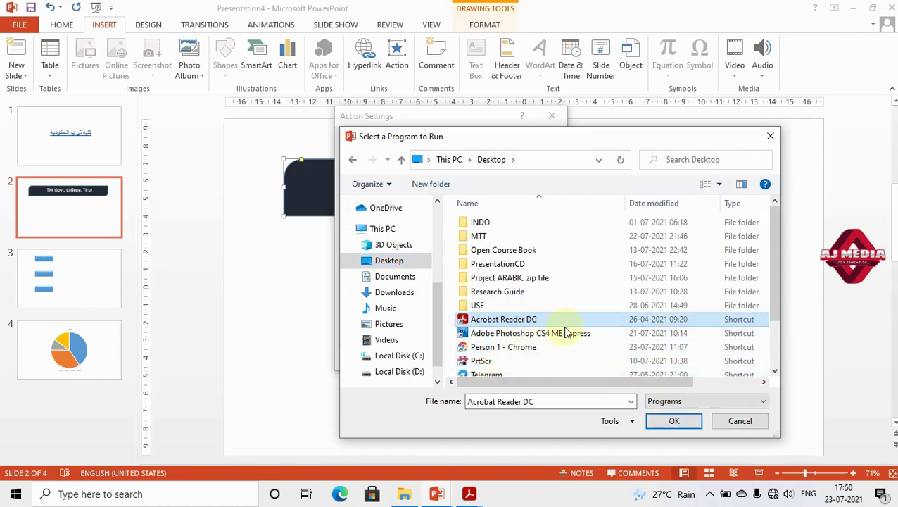
left_click(674, 420)
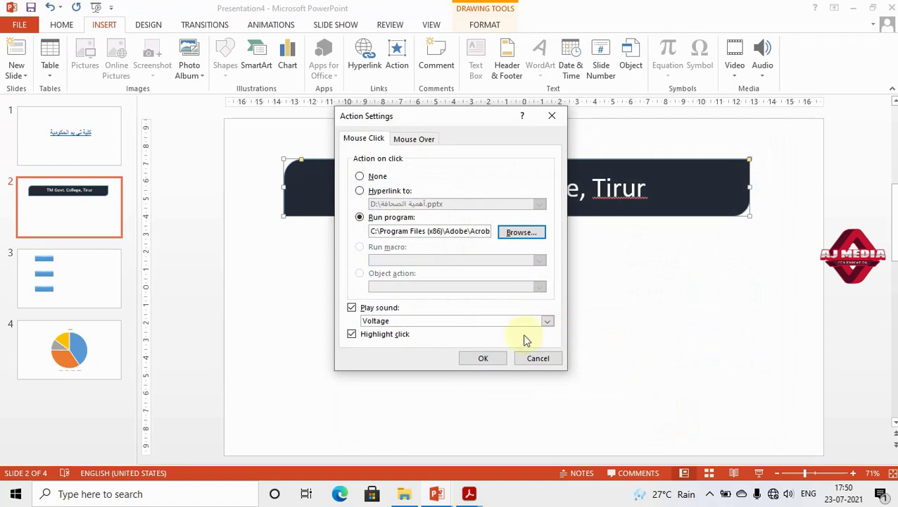
left_click(489, 359)
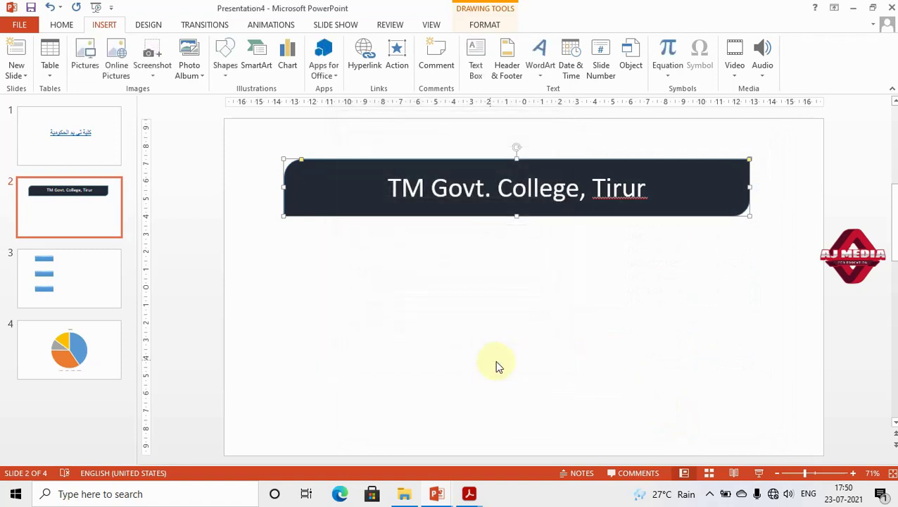
left_click(598, 352)
left_click(759, 473)
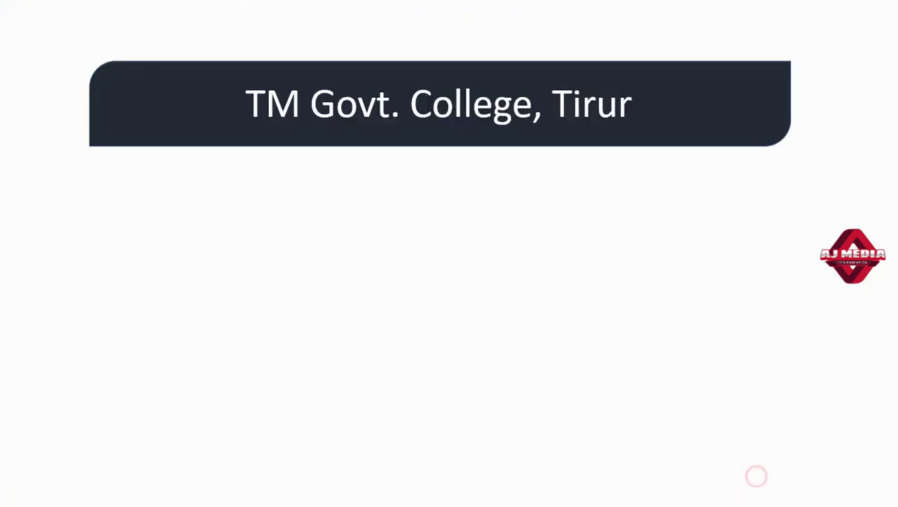
left_click(446, 120)
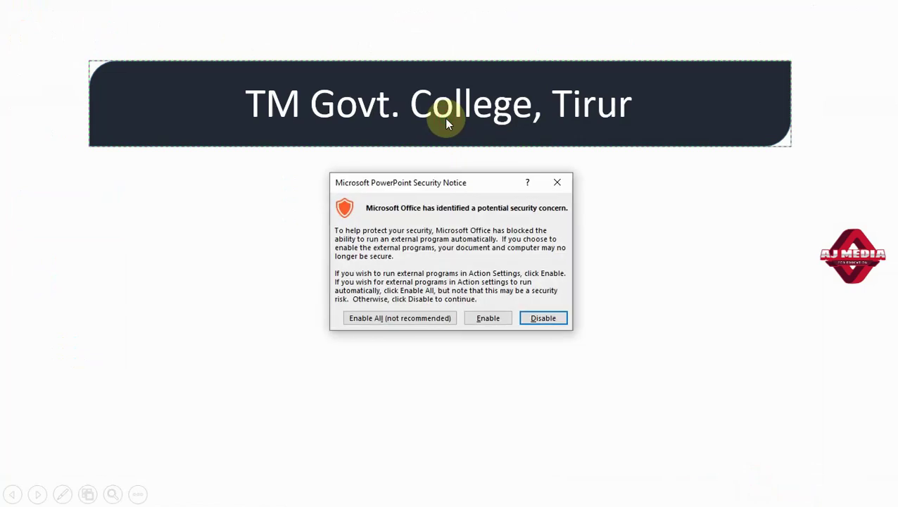
left_click(490, 325)
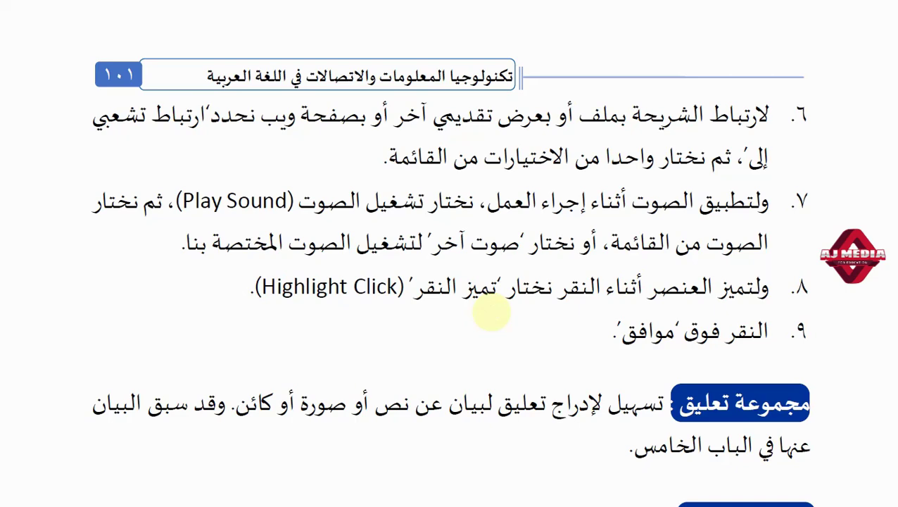
key("alt+Tab")
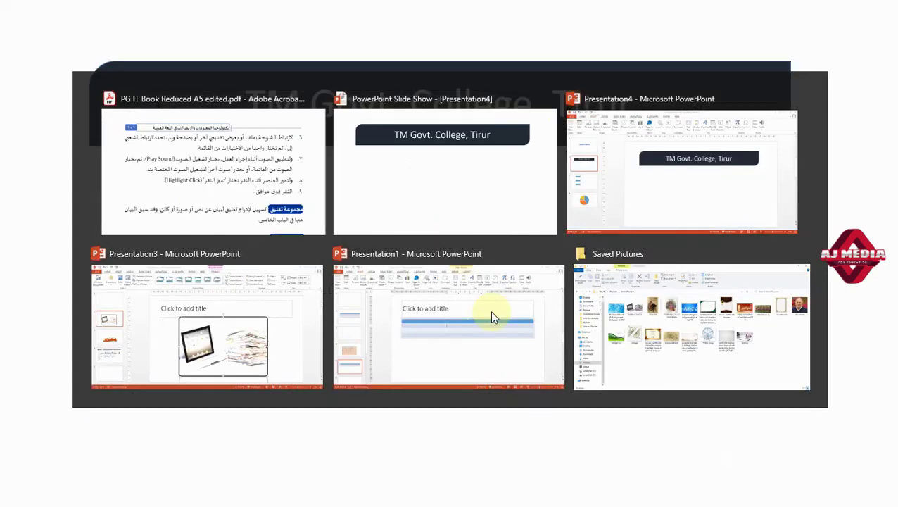
key("Escape")
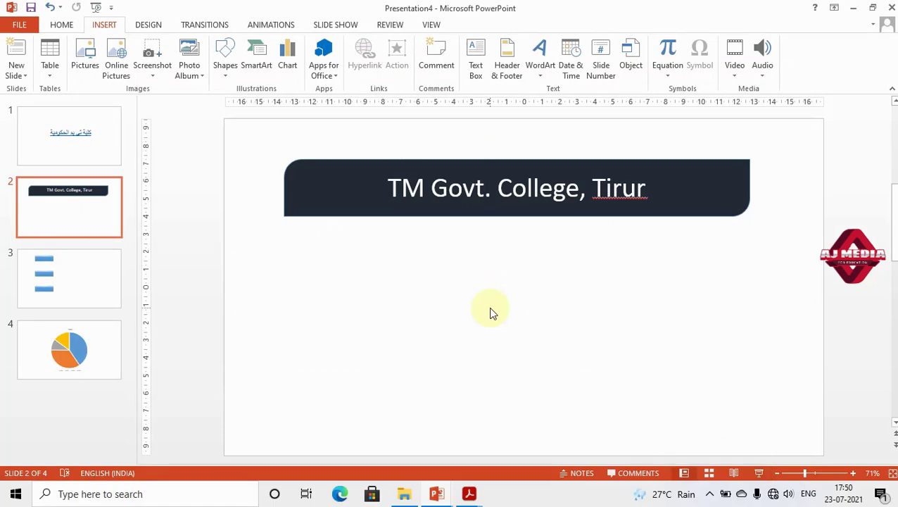
Change the college bar's click action to Hyperlink to Next Slide
left_click(504, 213)
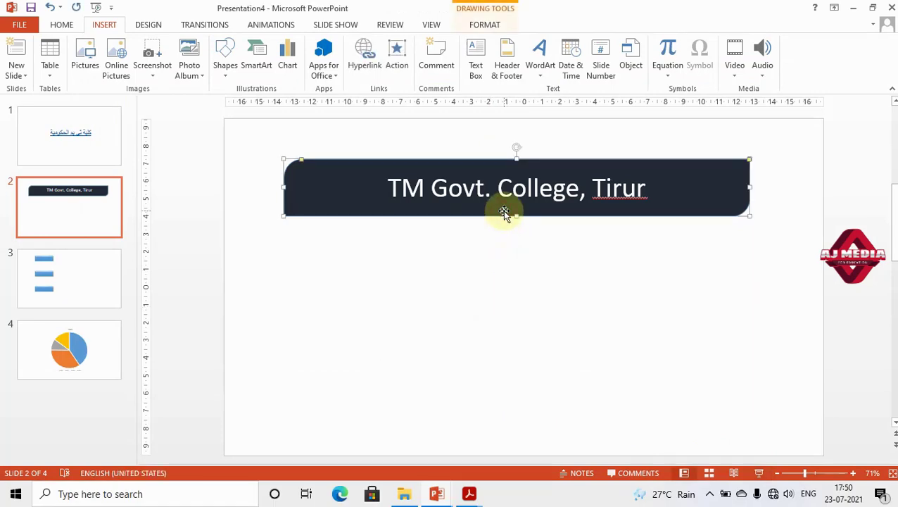
left_click(397, 67)
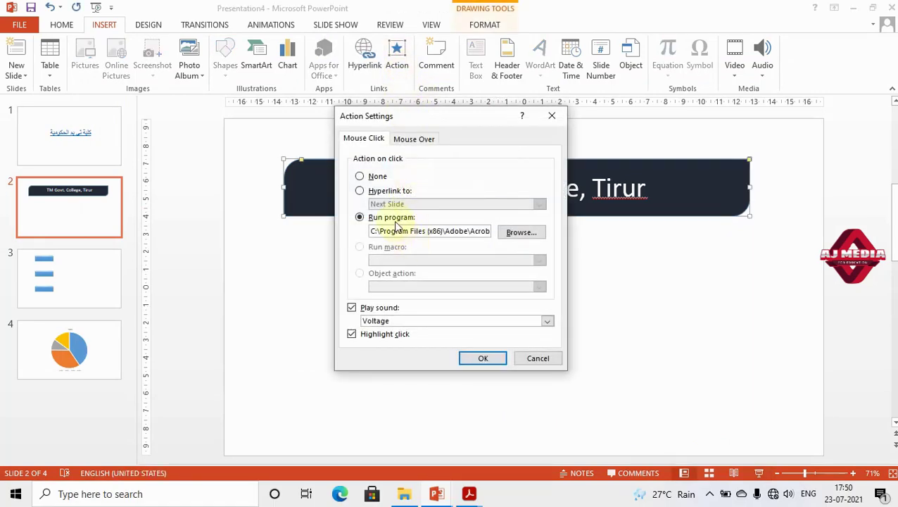
left_click(376, 193)
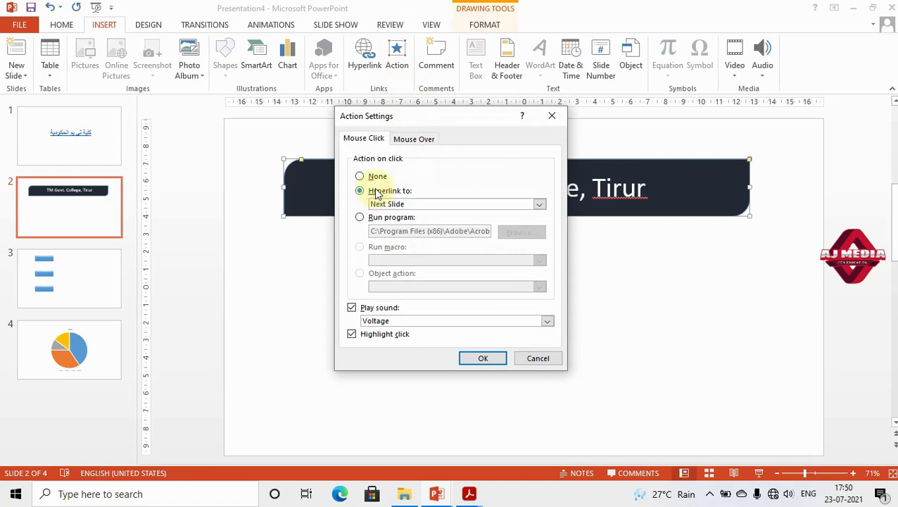
left_click(382, 218)
left_click(388, 191)
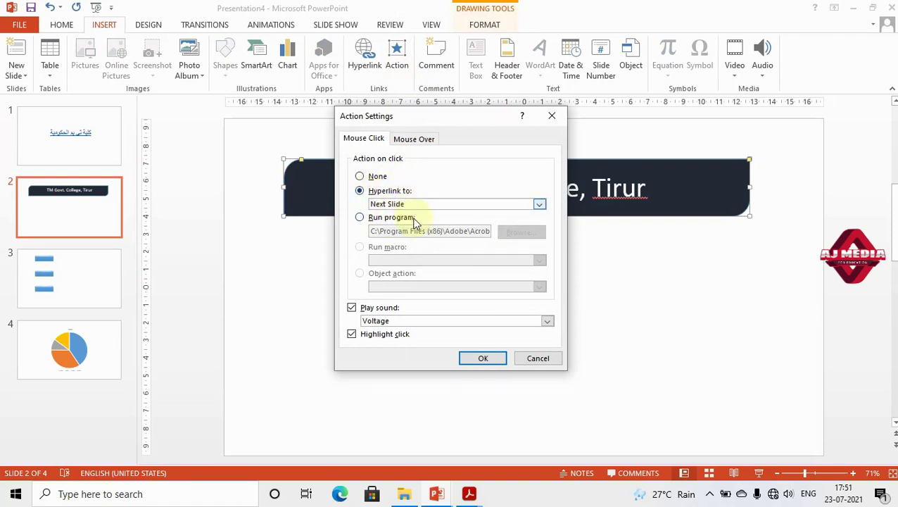
Abandon choosing a custom click sound, apply the action settings, and switch to the textbook PDF
left_click(412, 324)
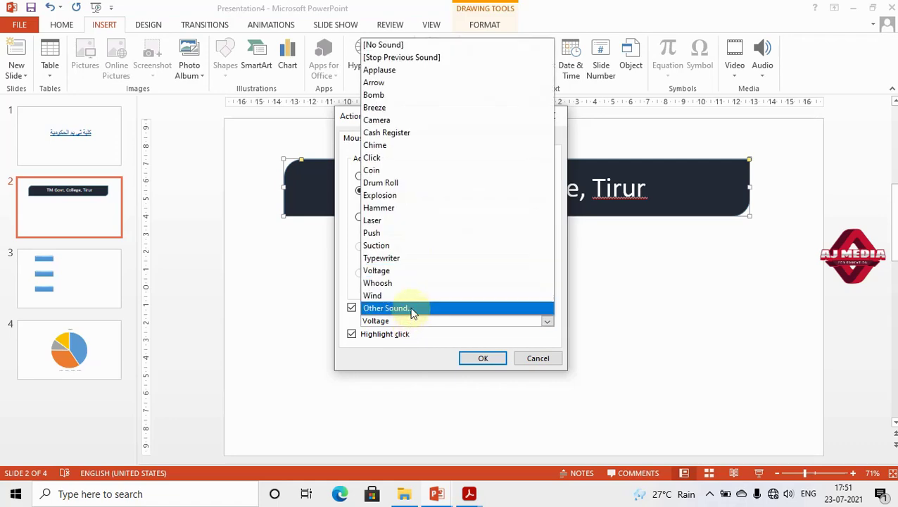
left_click(413, 310)
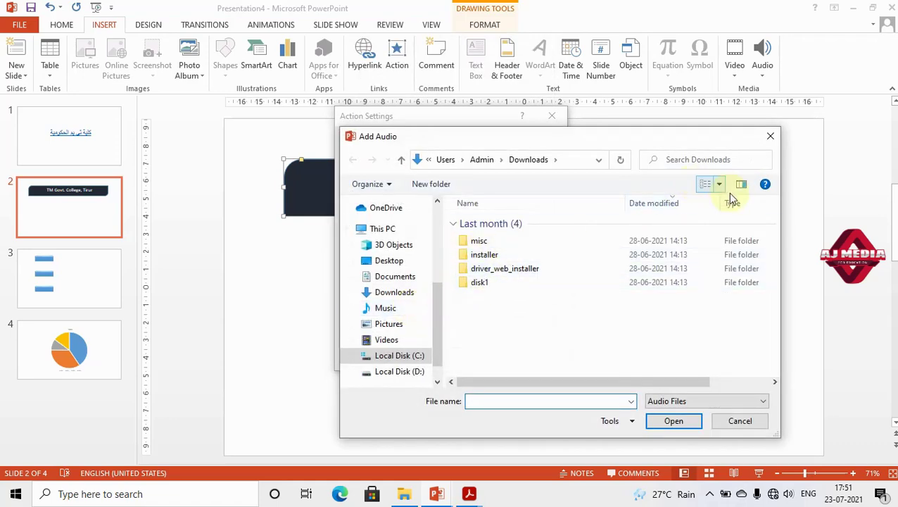
left_click(773, 137)
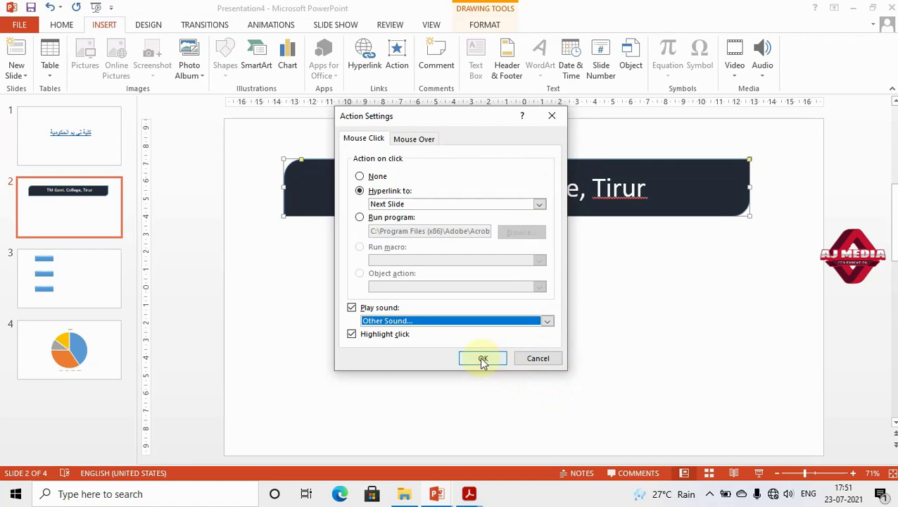
left_click(540, 361)
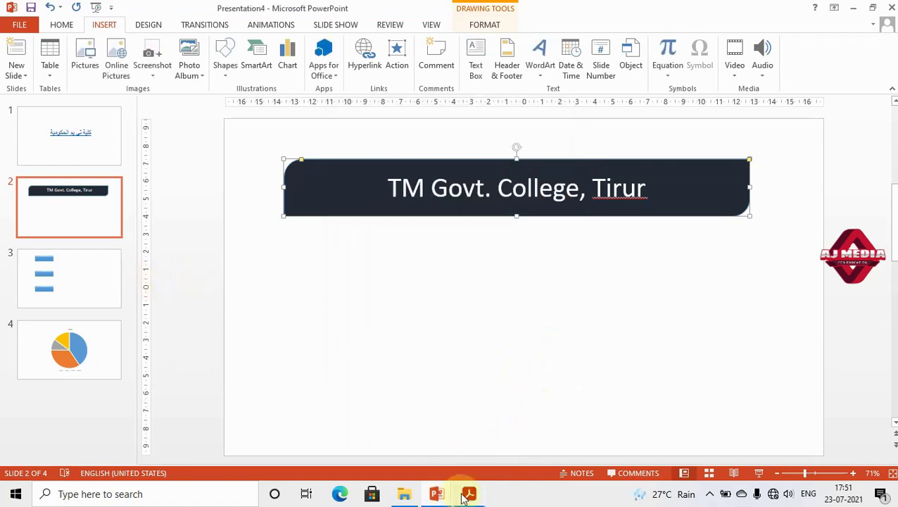
mouse_move(469, 494)
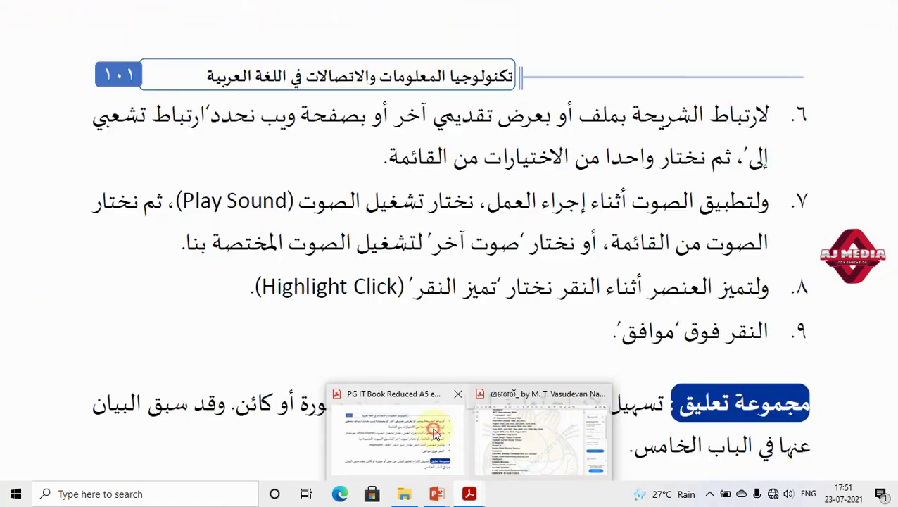
left_click(474, 431)
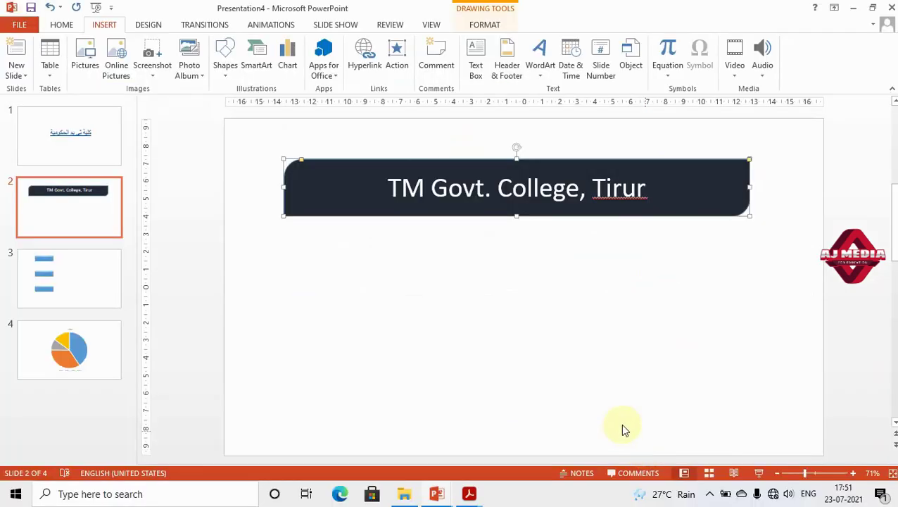
left_click(585, 286)
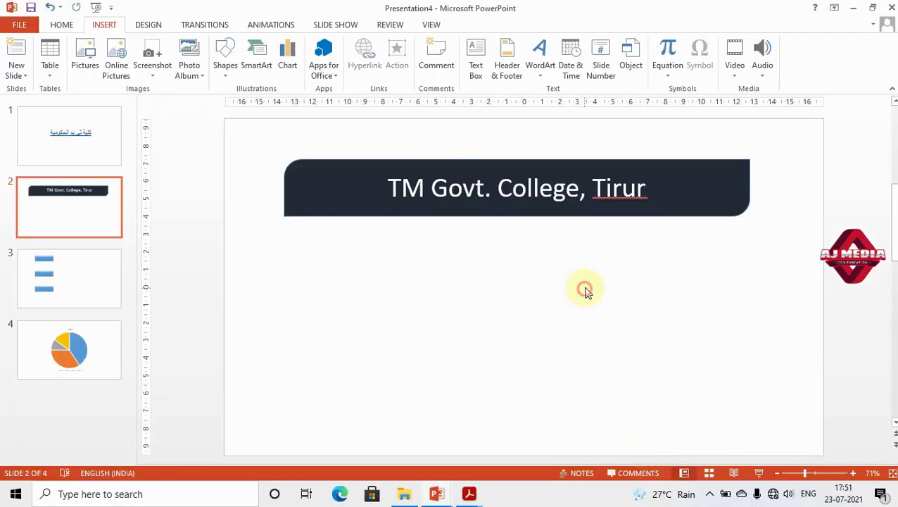
Add the comment 'hgfhfghh' to the college bar, then go to slide 3
left_click(682, 209)
left_click(429, 63)
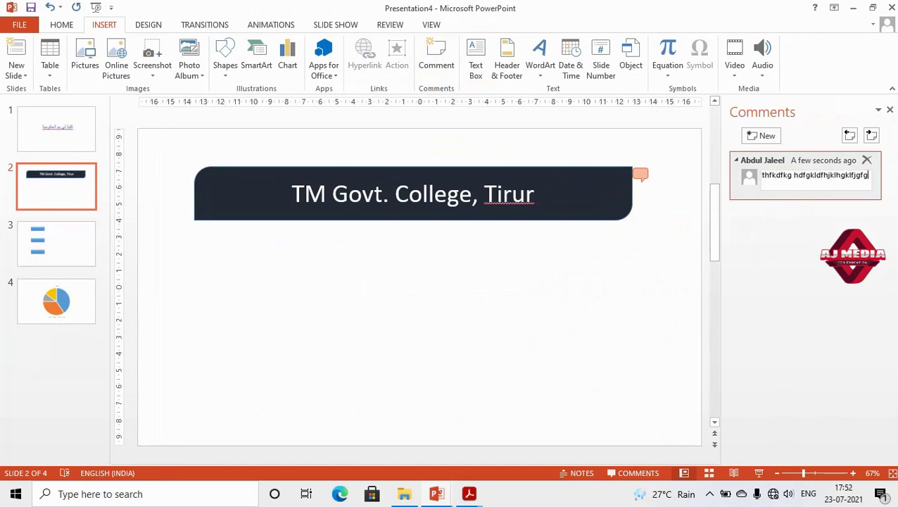
type("hgfhfghh")
left_click(820, 237)
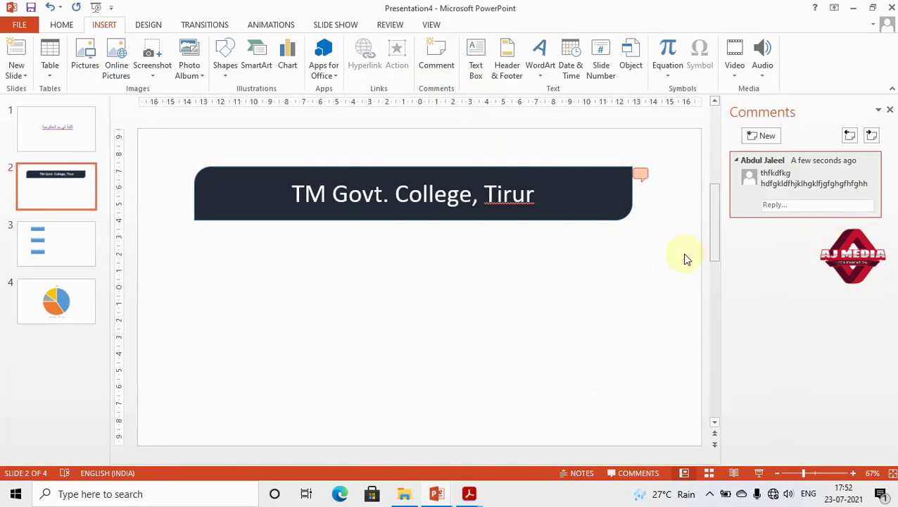
triple_click(790, 183)
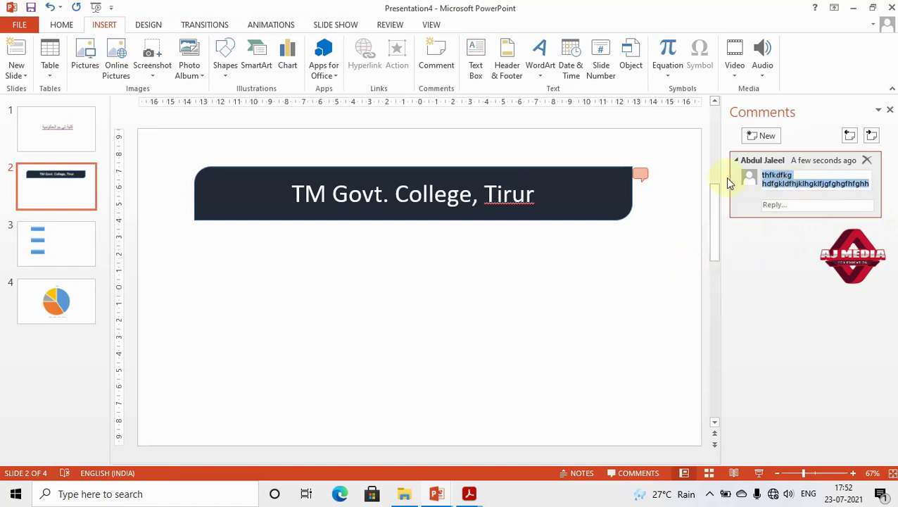
left_click(633, 173)
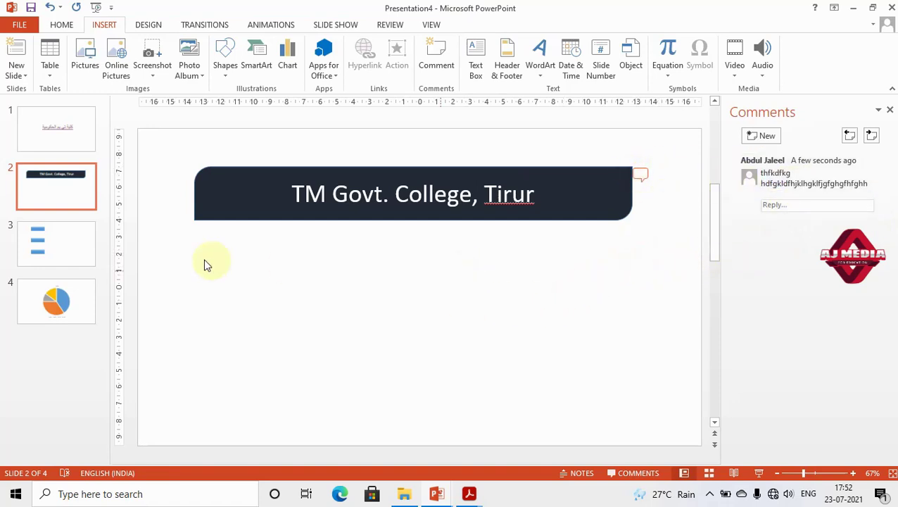
left_click(67, 244)
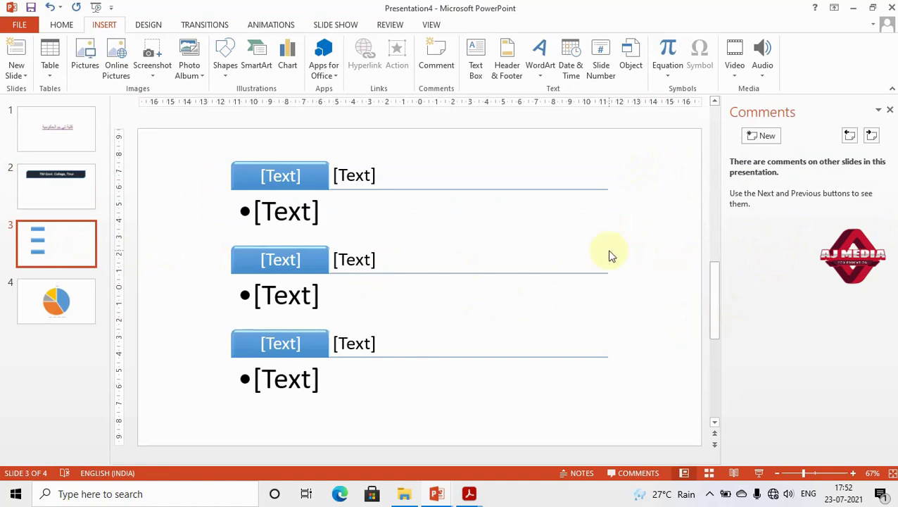
Post the comment 'gfhf' on slide 3, then switch to the textbook PDF
left_click(757, 139)
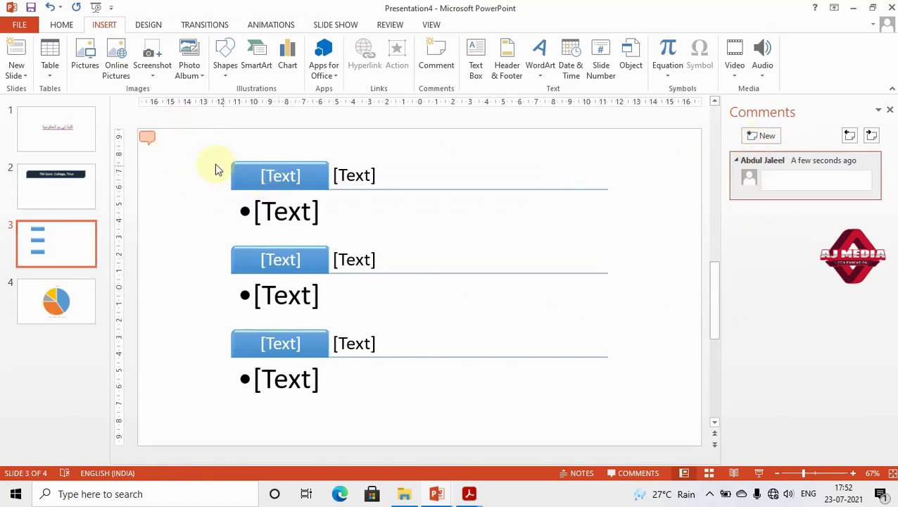
type("fghgfhf")
left_click(597, 193)
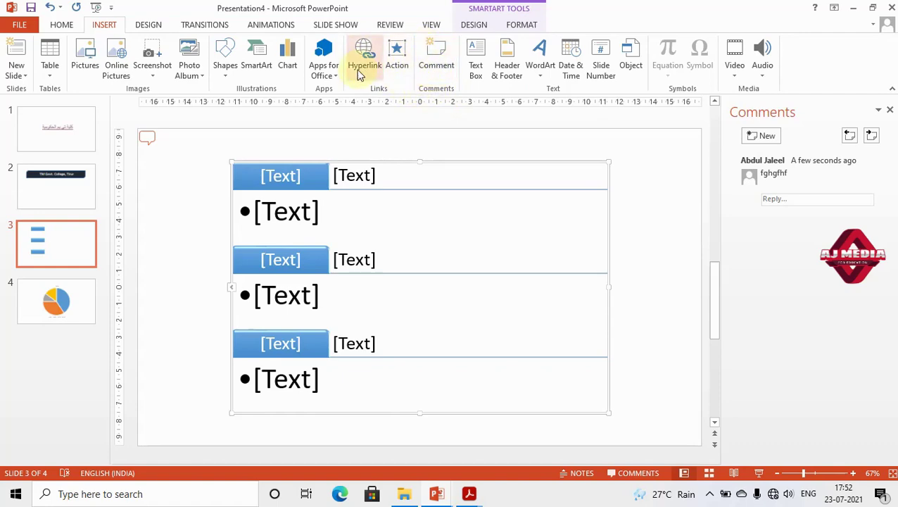
key("alt+Tab")
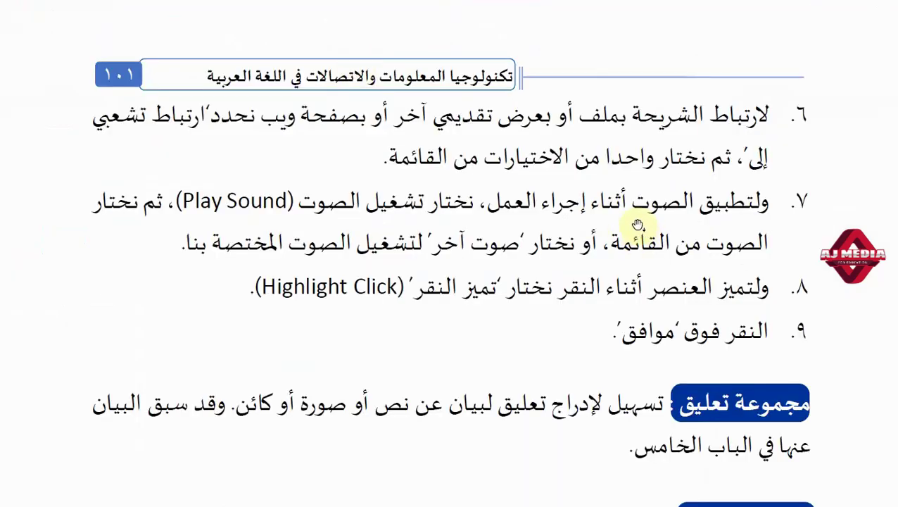